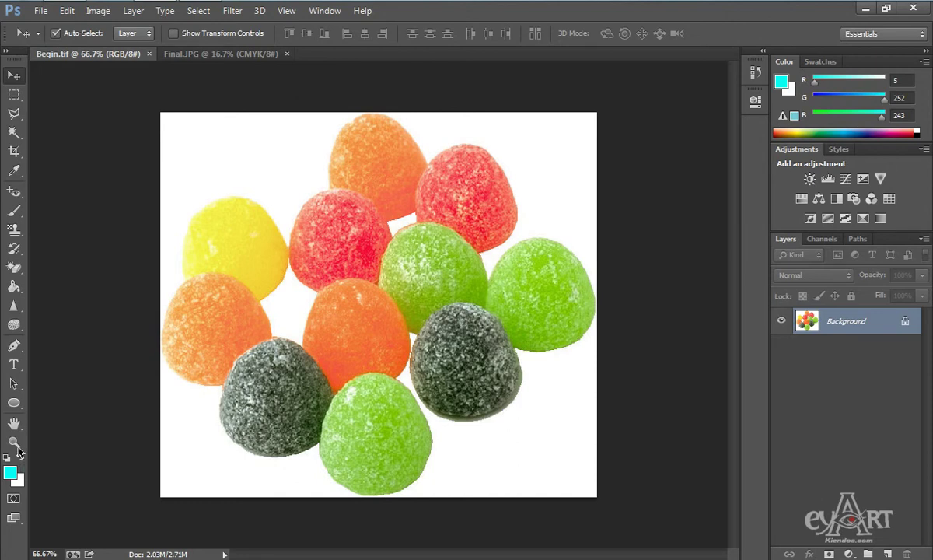
# - With the Type tool, set the text colour to blue #2562ad
pyautogui.click(15, 367)
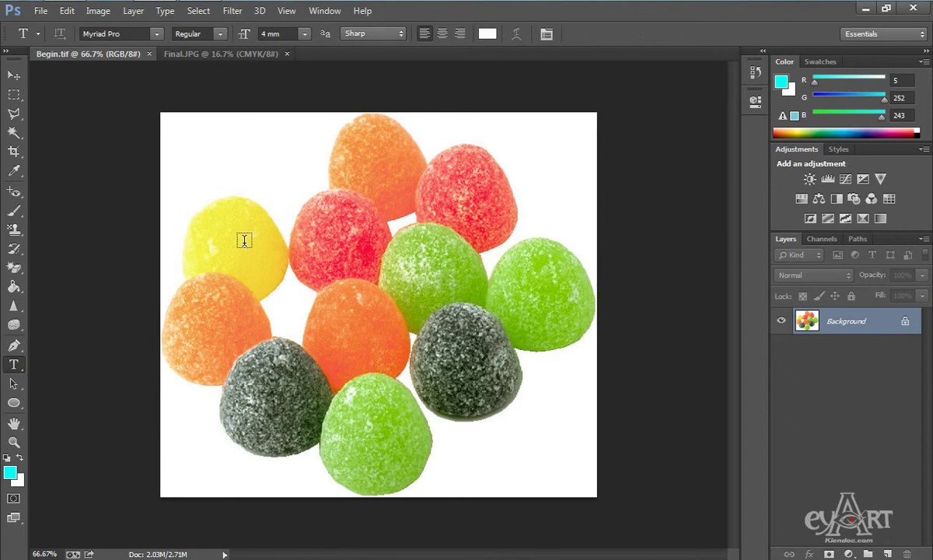
pyautogui.click(487, 35)
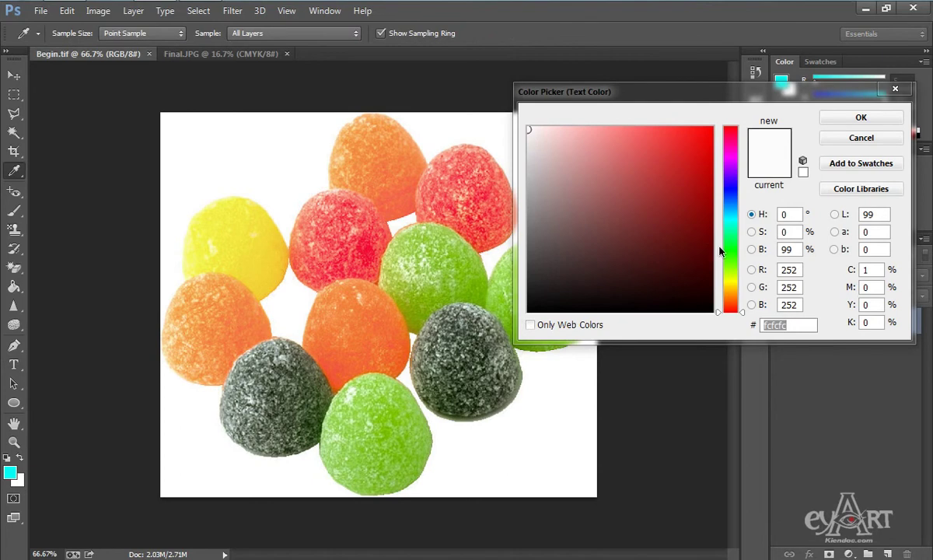
pyautogui.moveTo(730, 249); pyautogui.dragTo(730, 202)
pyautogui.click(665, 208)
pyautogui.click(673, 186)
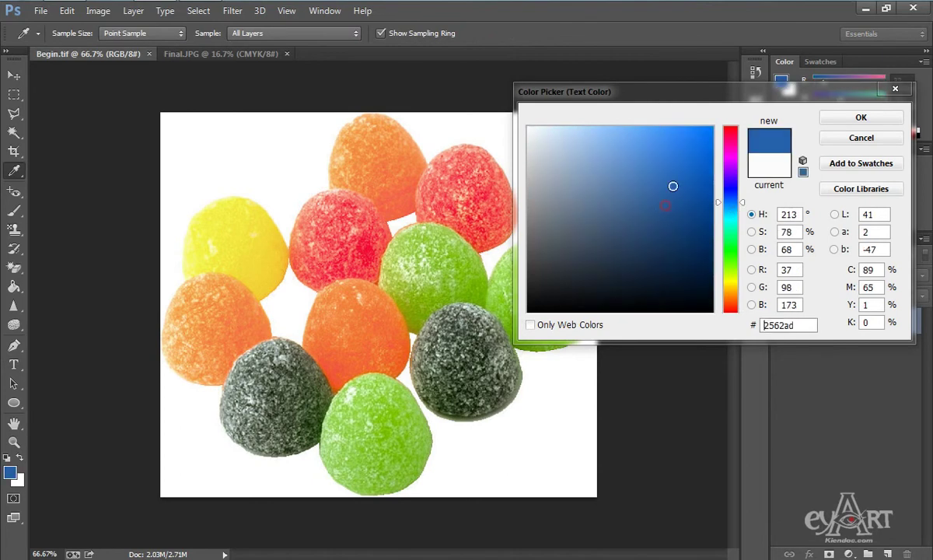
pyautogui.click(859, 120)
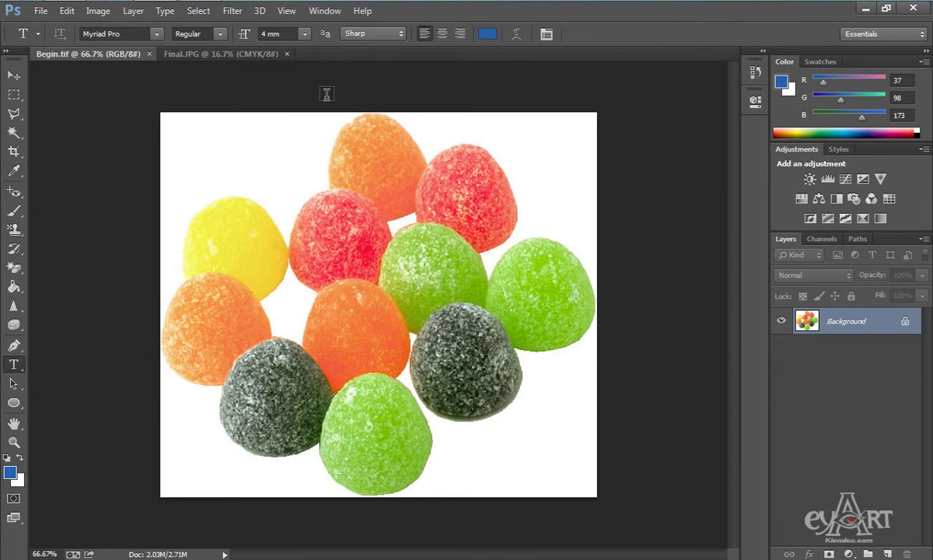
# - Confirm the text settings: Myriad Pro Regular font at 4 mm
pyautogui.click(266, 34)
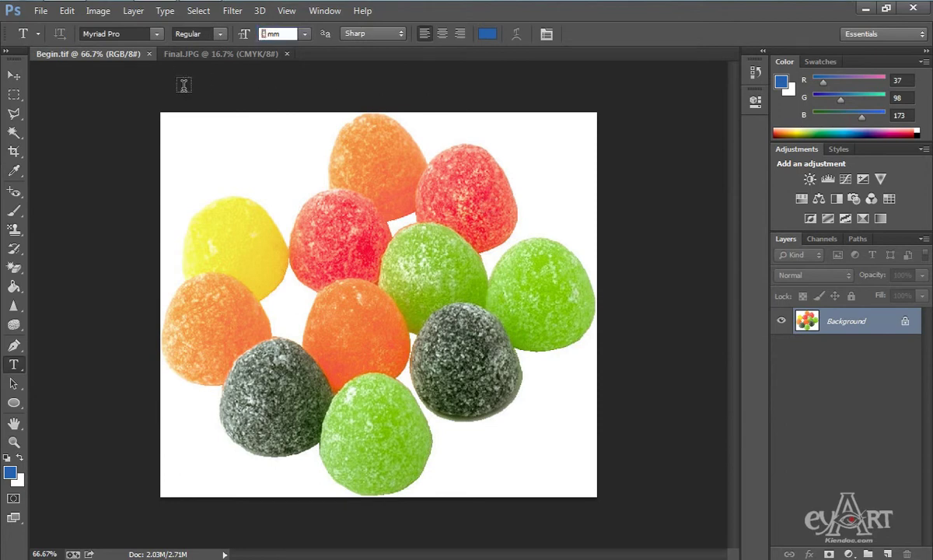
pyautogui.click(154, 33)
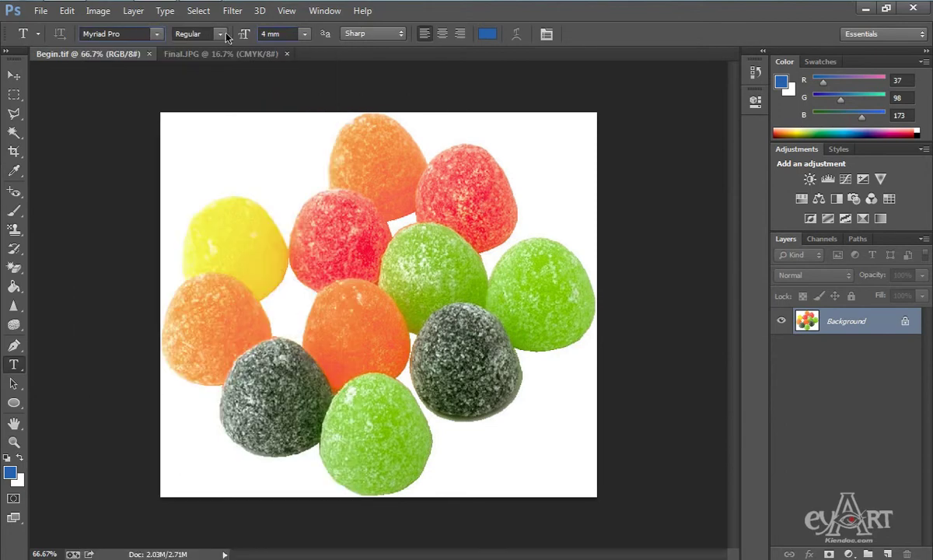
pyautogui.click(220, 34)
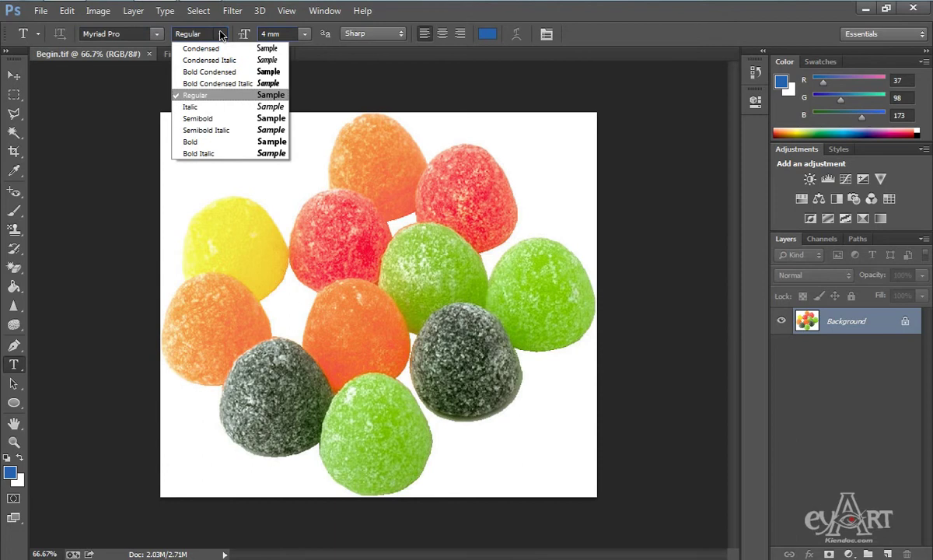
pyautogui.click(221, 34)
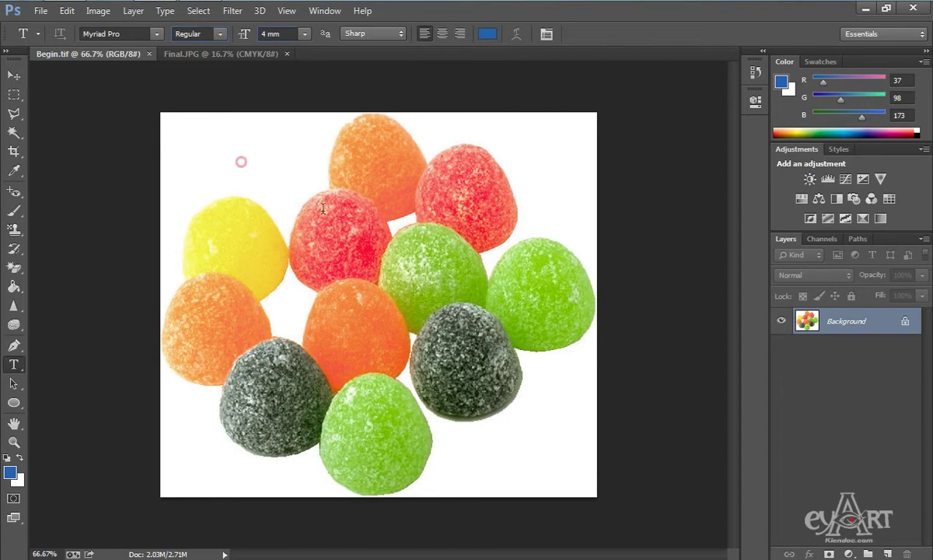
# - Type 'DUNGIA GRAPHIC' near the photo's top-left, with the phone number on a second line
pyautogui.click(241, 162)
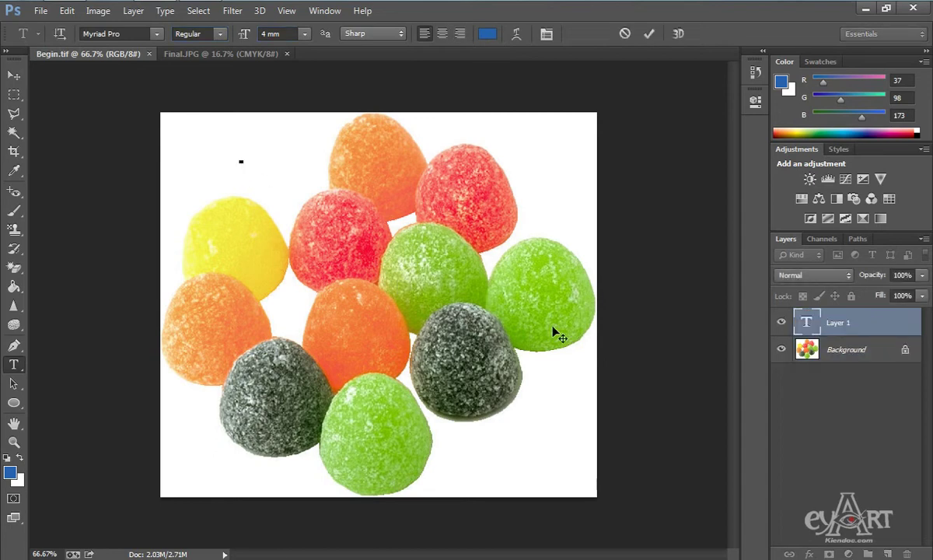
pyautogui.write('DUNGIA')
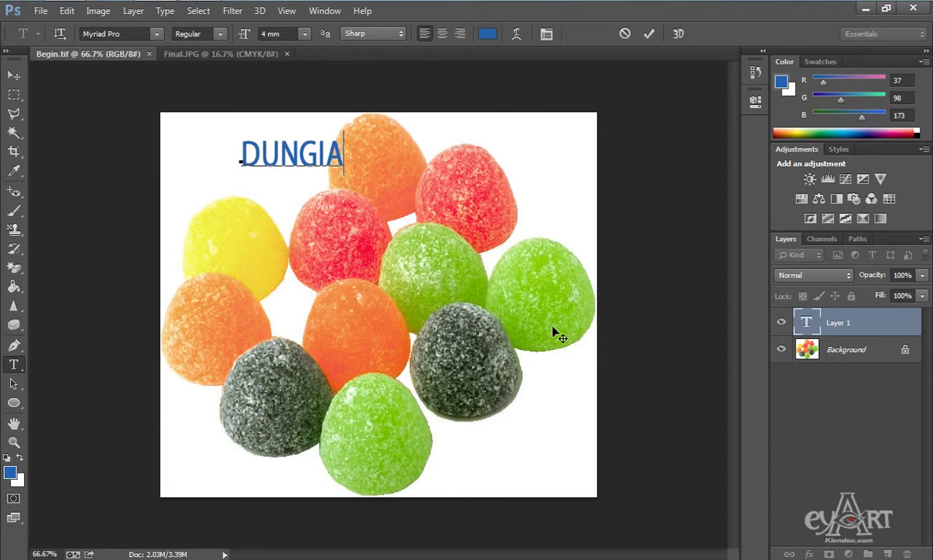
pyautogui.write(' G')
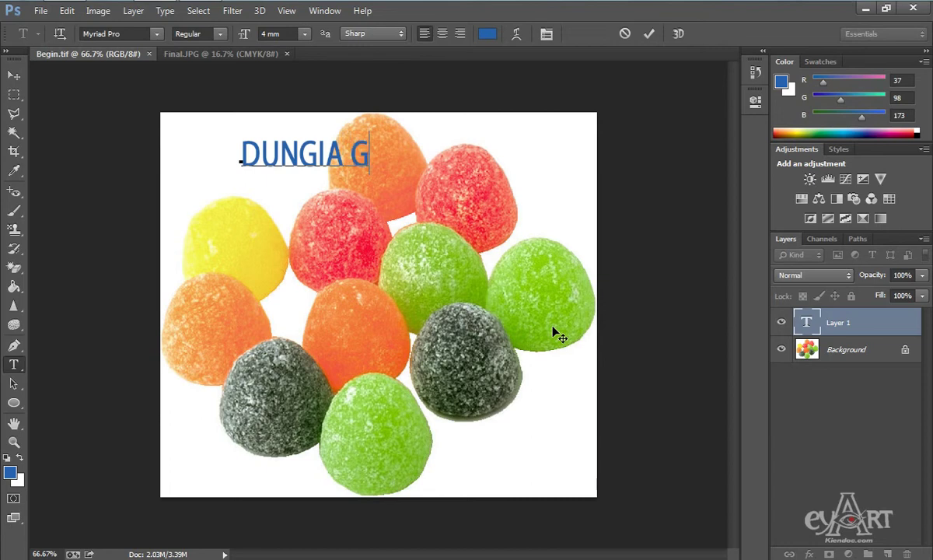
pyautogui.write('RAPHI')
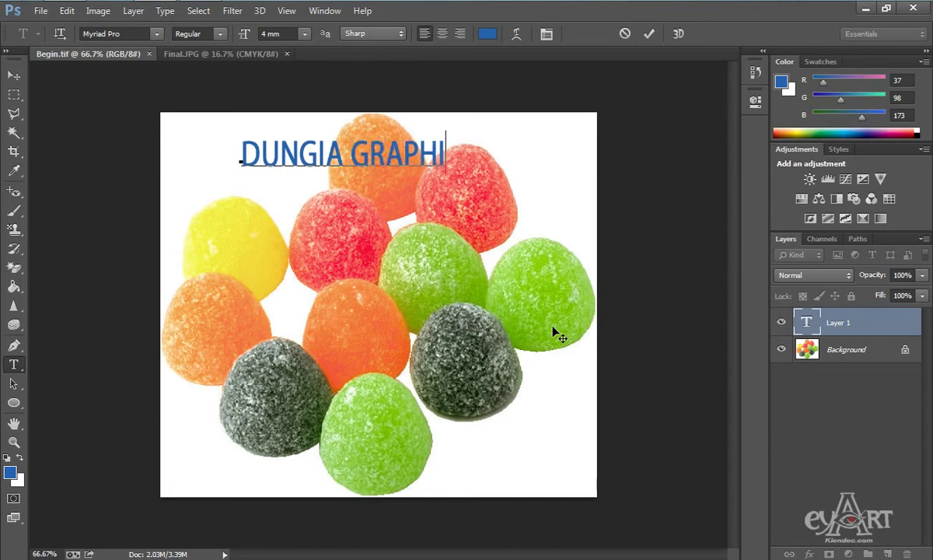
pyautogui.write('C')
pyautogui.press('Return')
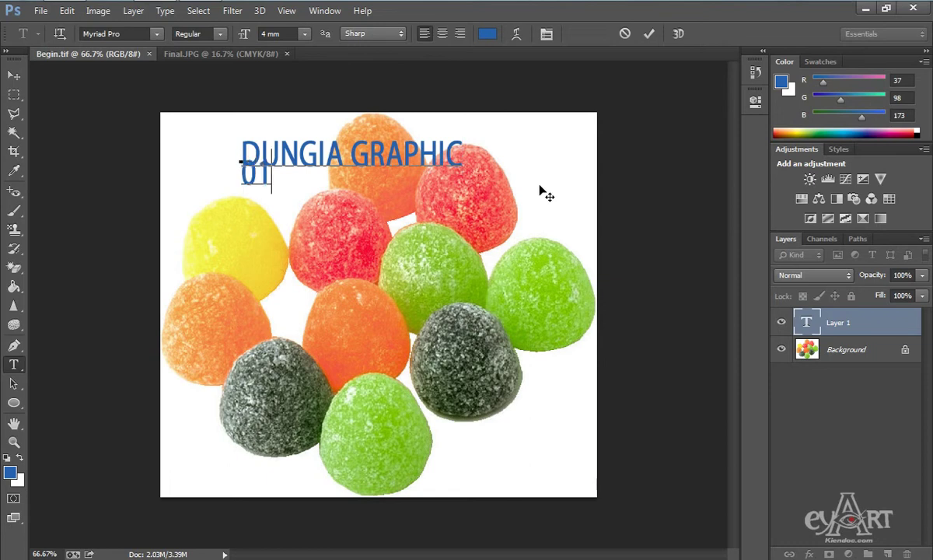
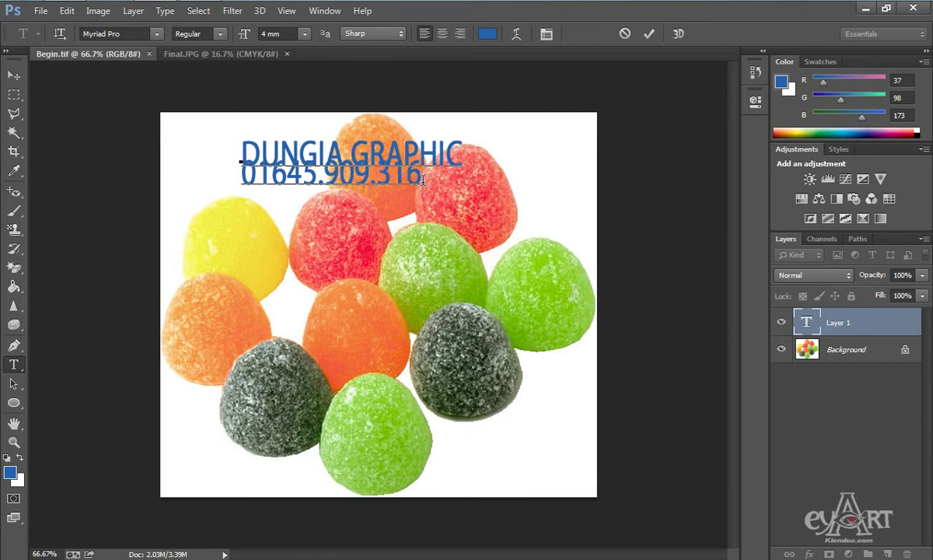
# - Shrink the phone number line to 2 mm and commit the text
pyautogui.moveTo(420, 177); pyautogui.dragTo(230, 174)
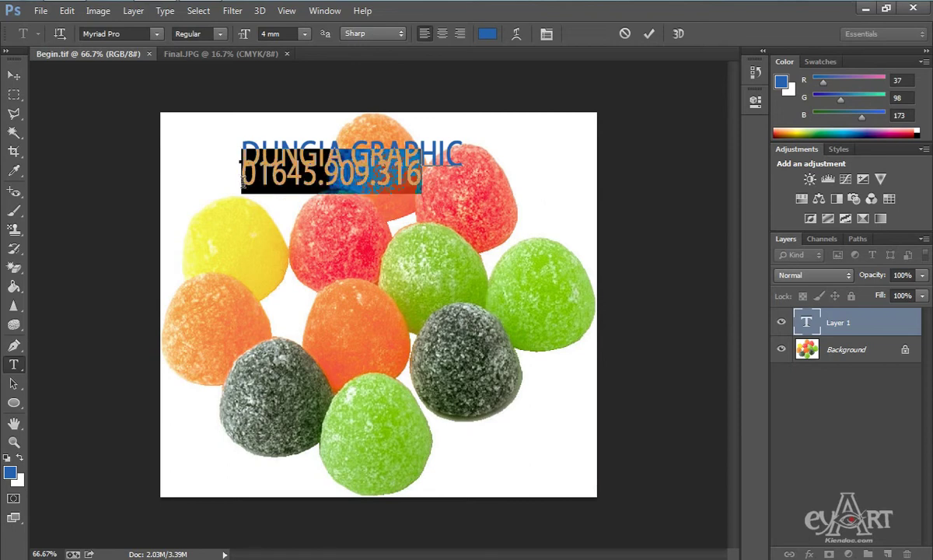
pyautogui.click(266, 35)
pyautogui.write('2')
pyautogui.press('Return')
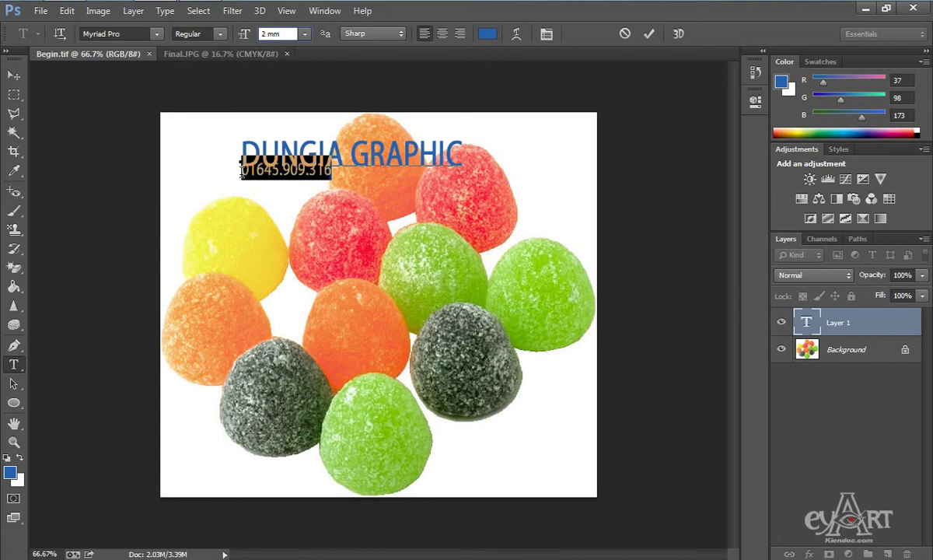
pyautogui.click(263, 199)
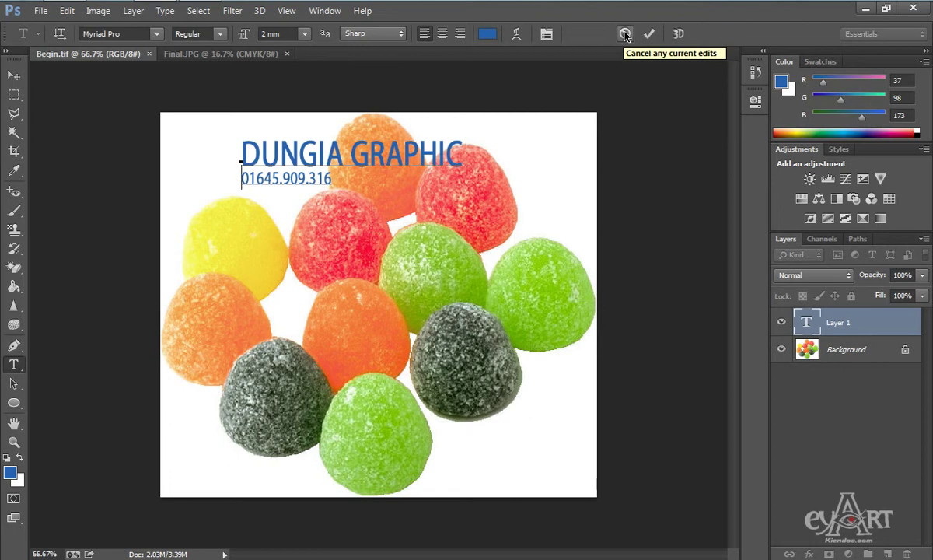
pyautogui.click(650, 34)
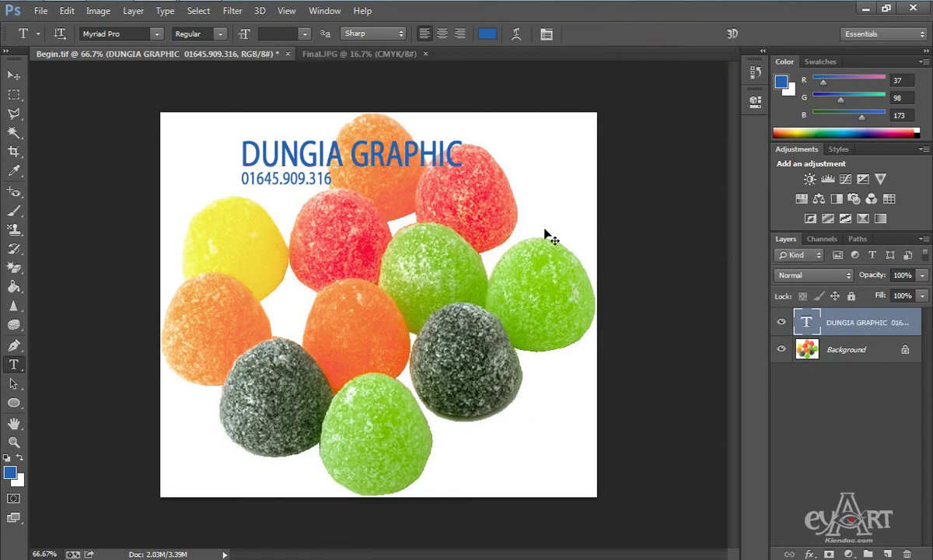
# - Cancel a trial rescale and move the text block into the photo's top-left corner
pyautogui.hotkey('ctrl', 't')
pyautogui.moveTo(459, 187)
pyautogui.mouseDown()
pyautogui.moveTo(559, 241)
pyautogui.moveTo(554, 217)
pyautogui.mouseUp()
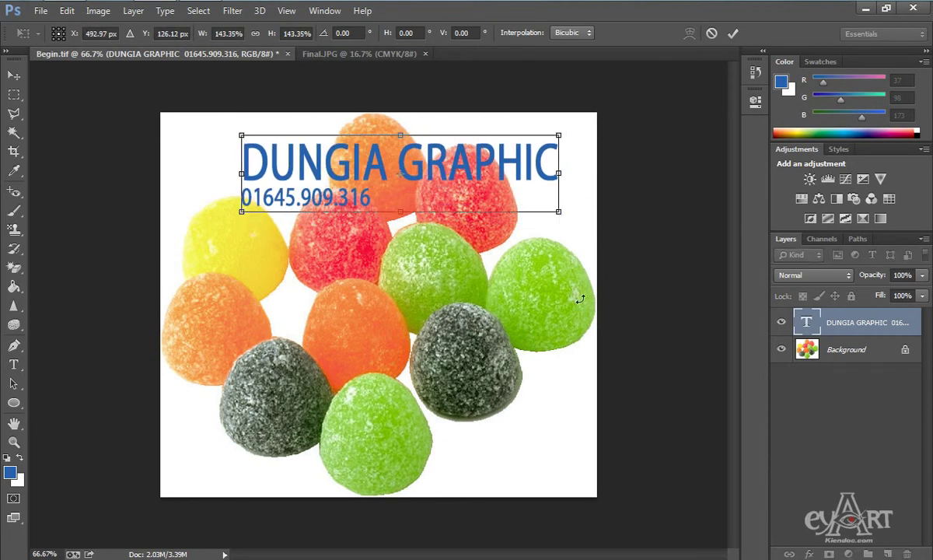
pyautogui.press('Escape')
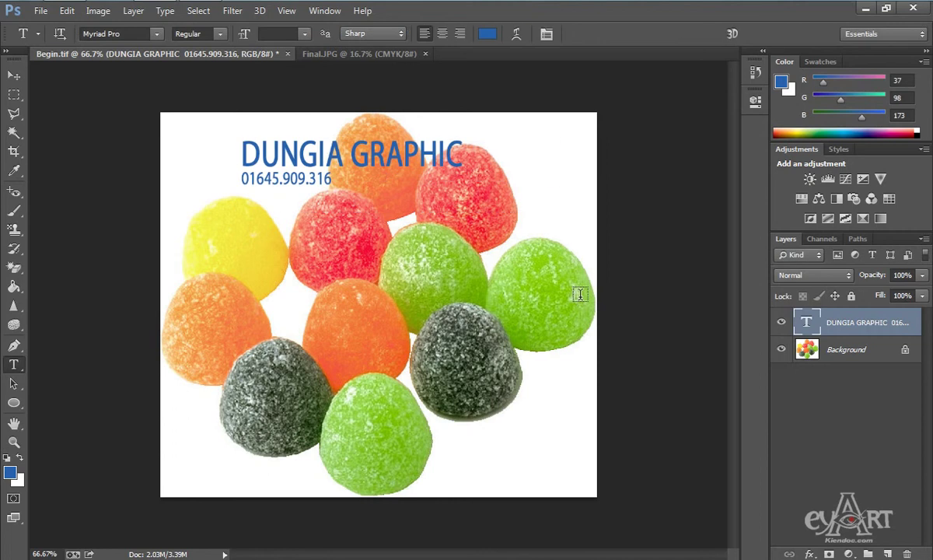
pyautogui.press('v')
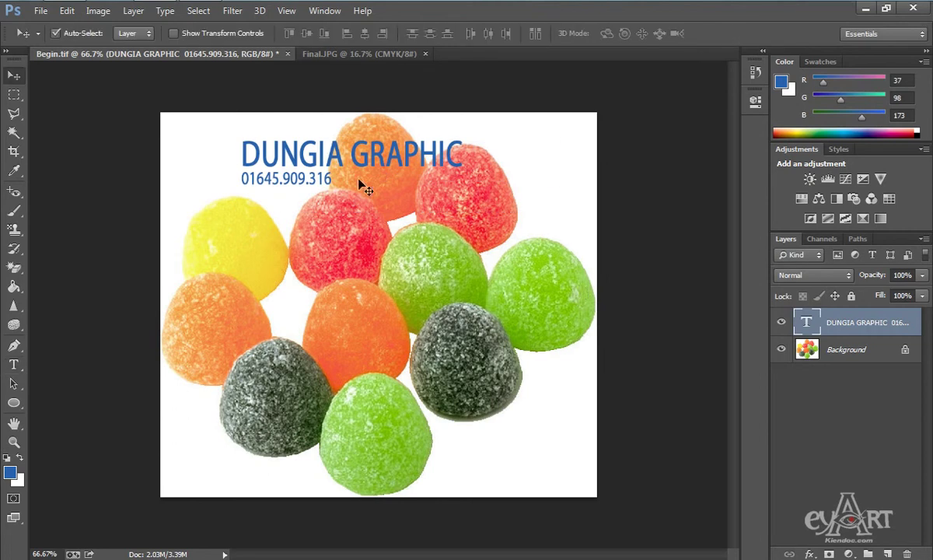
pyautogui.moveTo(258, 160)
pyautogui.mouseDown()
pyautogui.moveTo(272, 320)
pyautogui.moveTo(198, 157)
pyautogui.mouseUp()
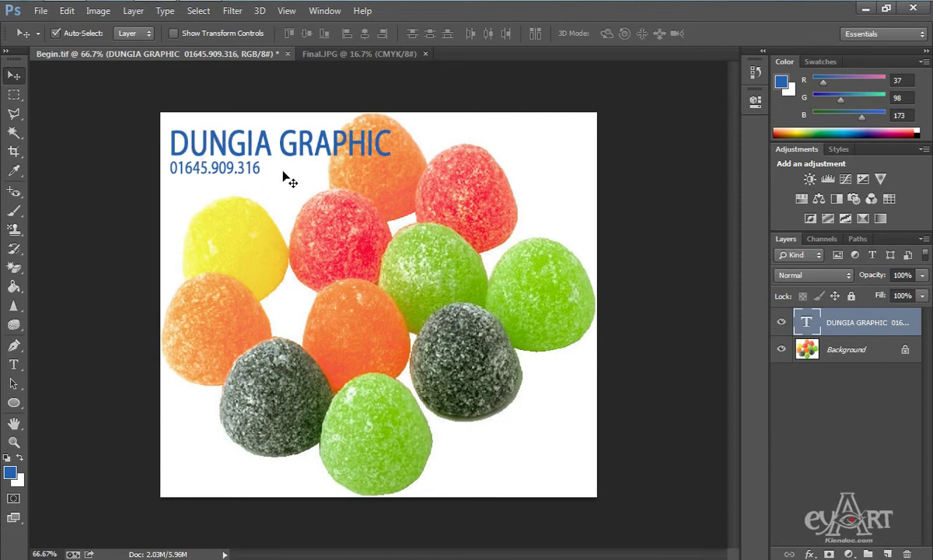
# - Change the name and phone text colour to dark purple #5e2e94
pyautogui.press('t')
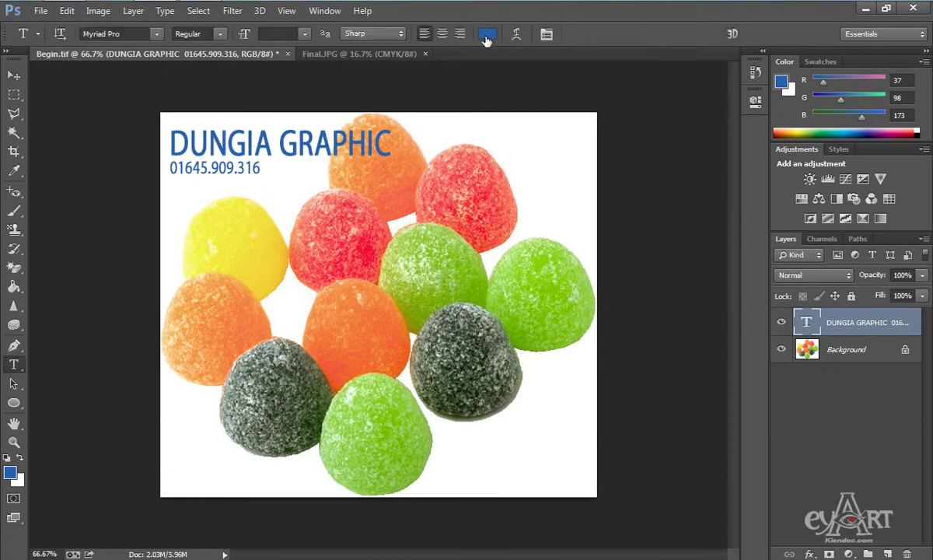
pyautogui.click(486, 35)
pyautogui.click(574, 161)
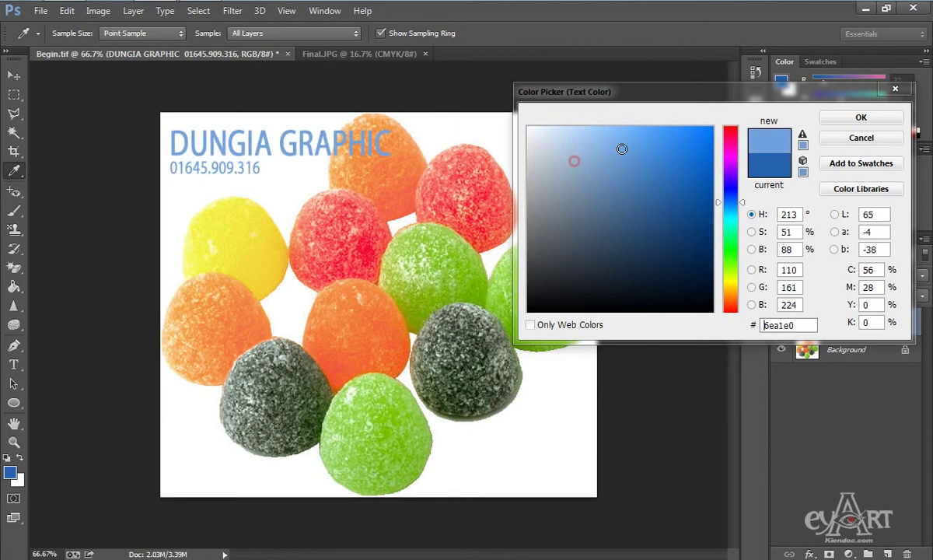
pyautogui.moveTo(622, 148); pyautogui.dragTo(662, 241)
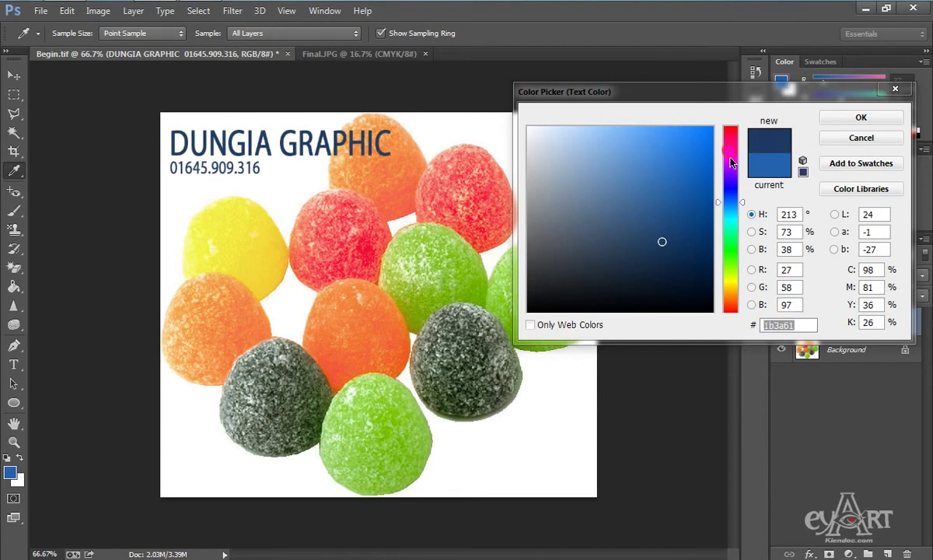
pyautogui.moveTo(731, 162); pyautogui.dragTo(730, 173)
pyautogui.moveTo(656, 181)
pyautogui.mouseDown()
pyautogui.moveTo(637, 169)
pyautogui.moveTo(667, 191)
pyautogui.moveTo(652, 233)
pyautogui.moveTo(658, 200)
pyautogui.mouseUp()
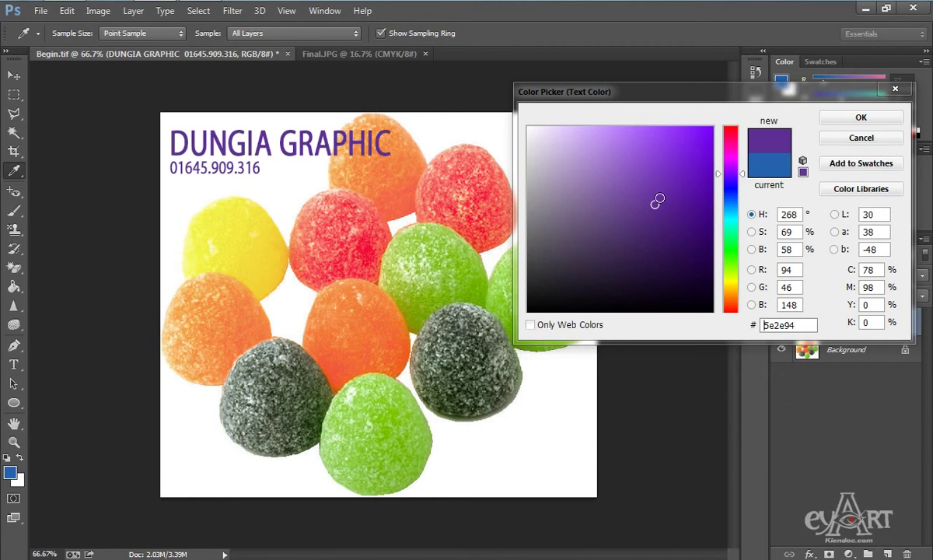
pyautogui.click(860, 118)
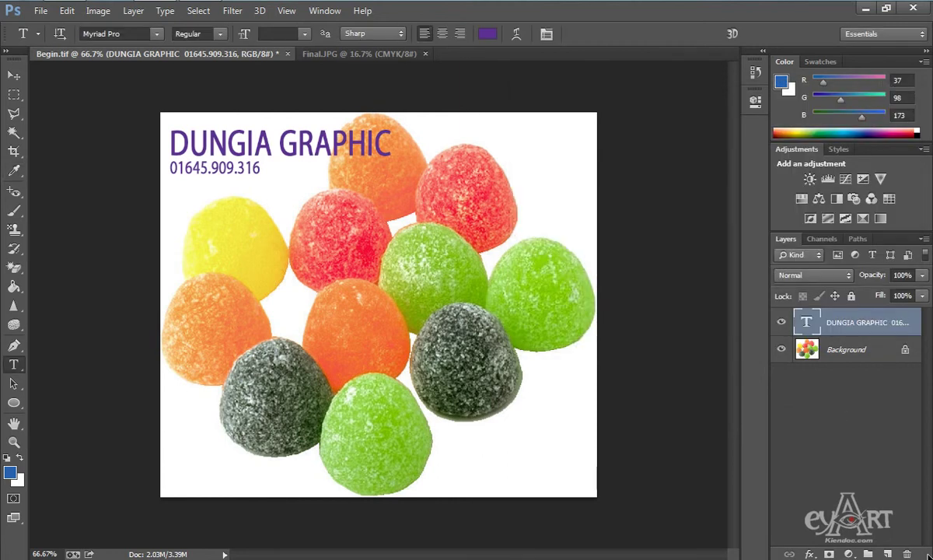
pyautogui.doubleClick(911, 320)
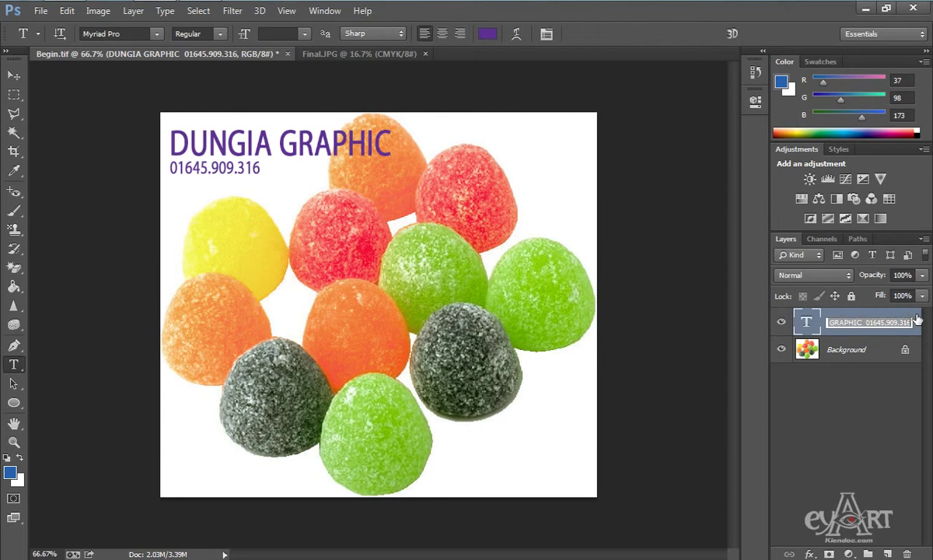
# - Add a dark grey drop shadow, angle 123 and distance 3 px, to the DUNGIA GRAPHIC text
pyautogui.doubleClick(855, 315)
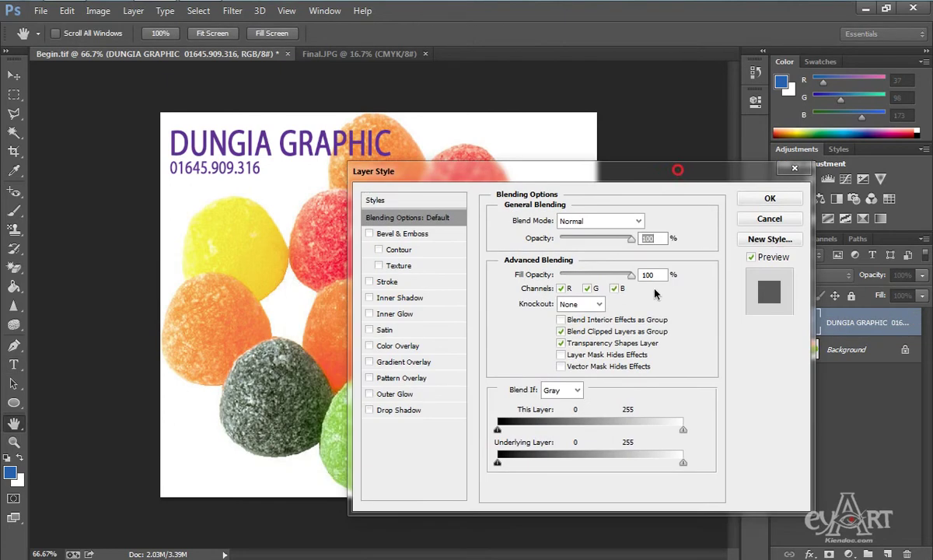
pyautogui.click(385, 412)
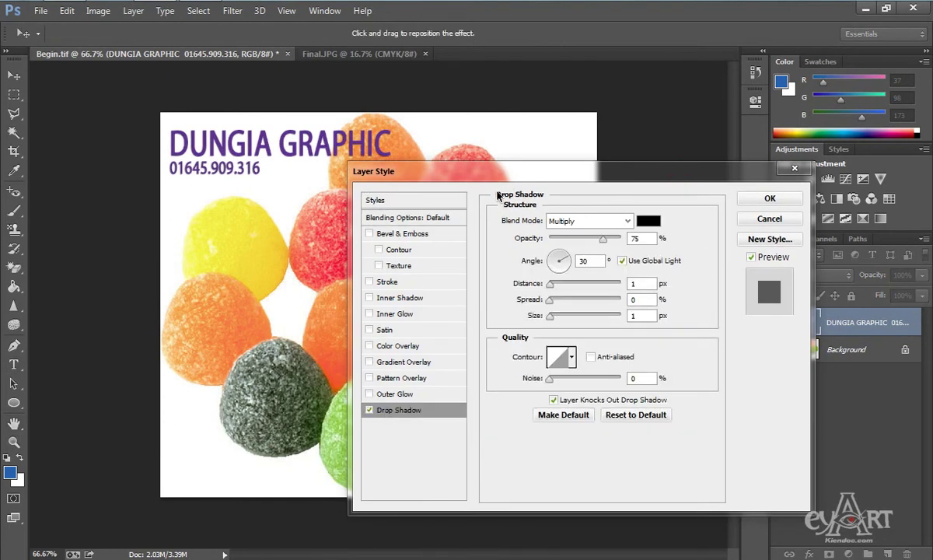
pyautogui.moveTo(508, 181); pyautogui.dragTo(576, 149)
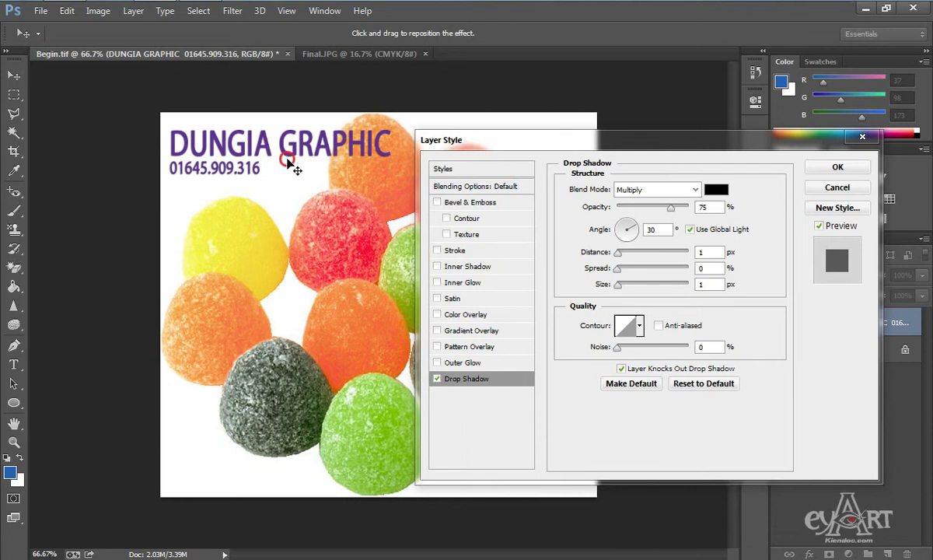
pyautogui.moveTo(287, 161); pyautogui.dragTo(289, 163)
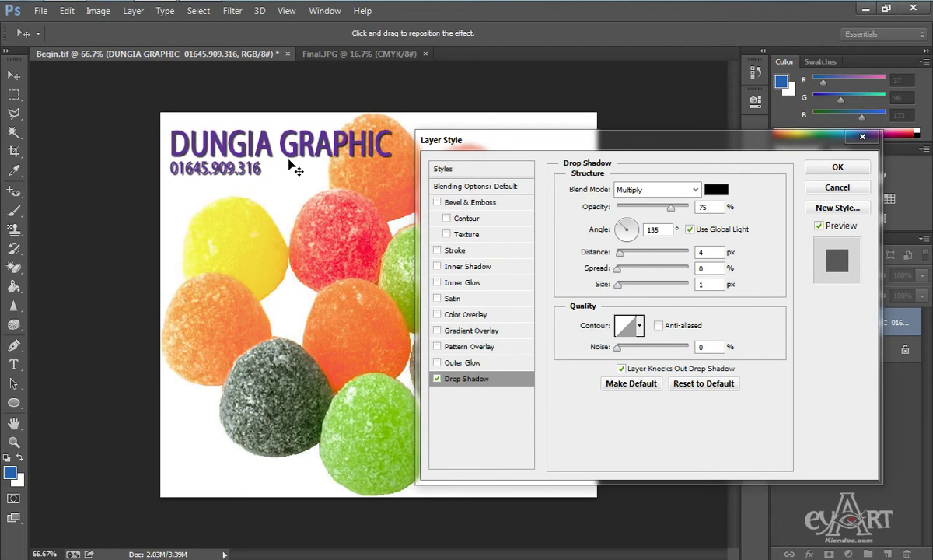
pyautogui.click(716, 189)
pyautogui.click(615, 161)
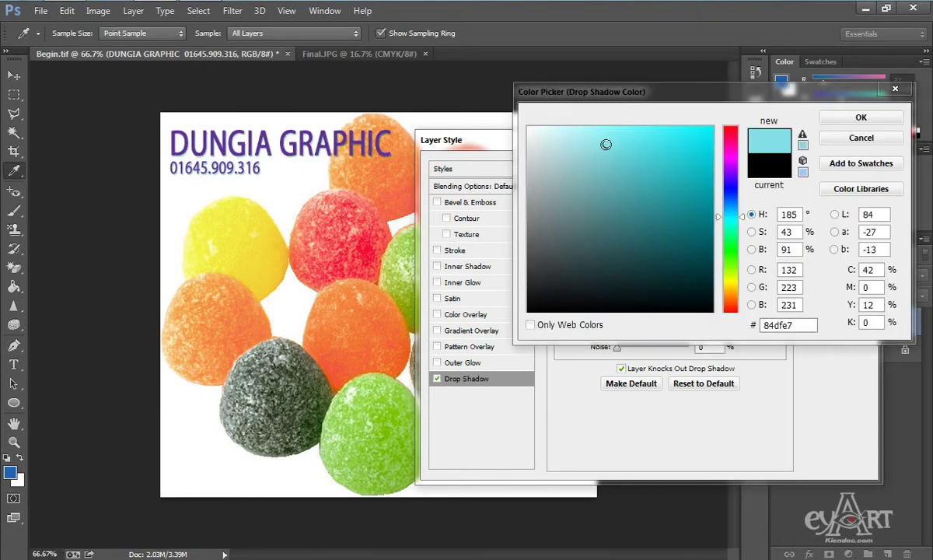
pyautogui.moveTo(614, 175); pyautogui.dragTo(616, 242)
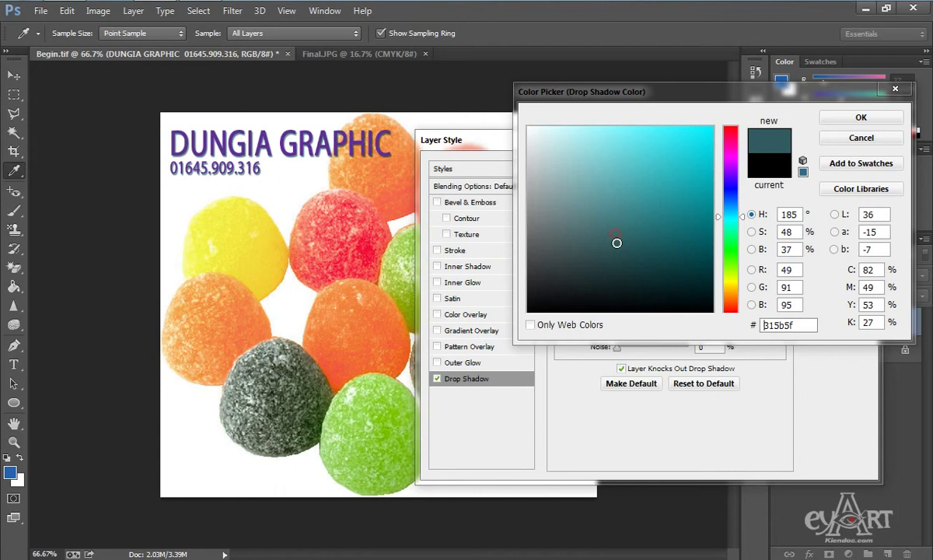
pyautogui.moveTo(537, 250); pyautogui.dragTo(537, 262)
pyautogui.click(863, 121)
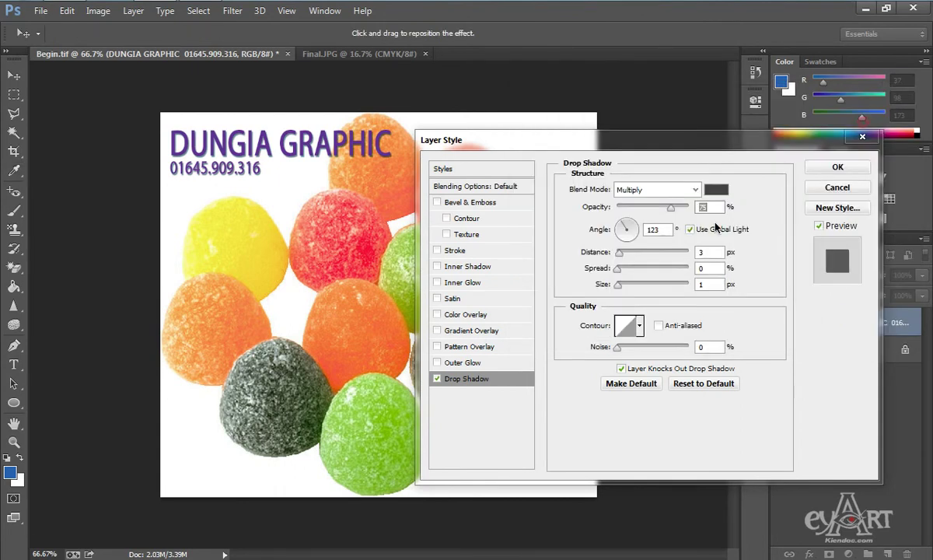
pyautogui.click(837, 168)
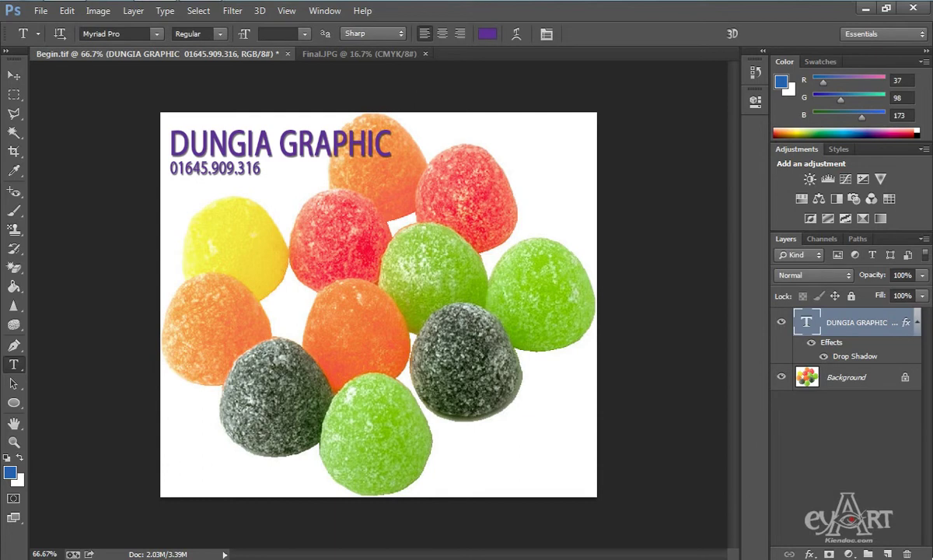
# - Set the heading's vertical scale to 270% and horizontal scale to 260%
pyautogui.click(547, 34)
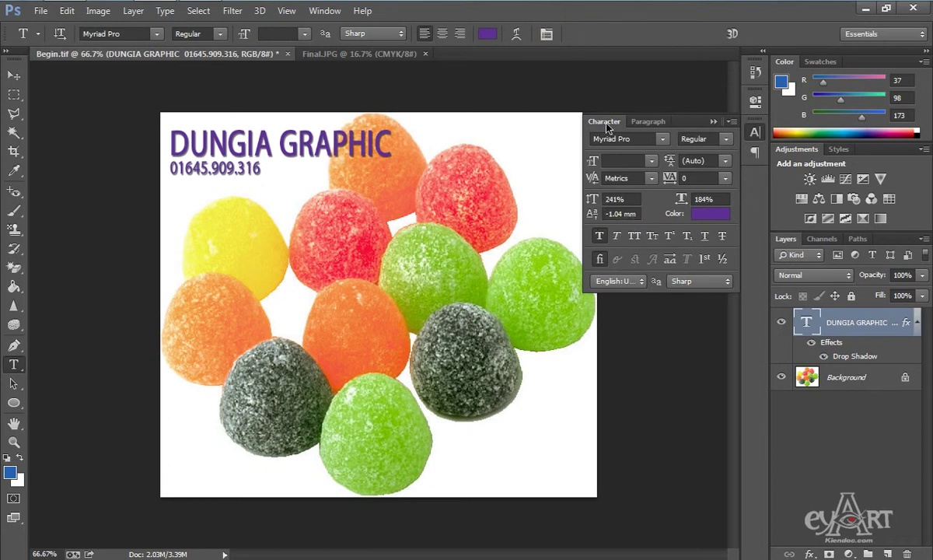
pyautogui.click(656, 178)
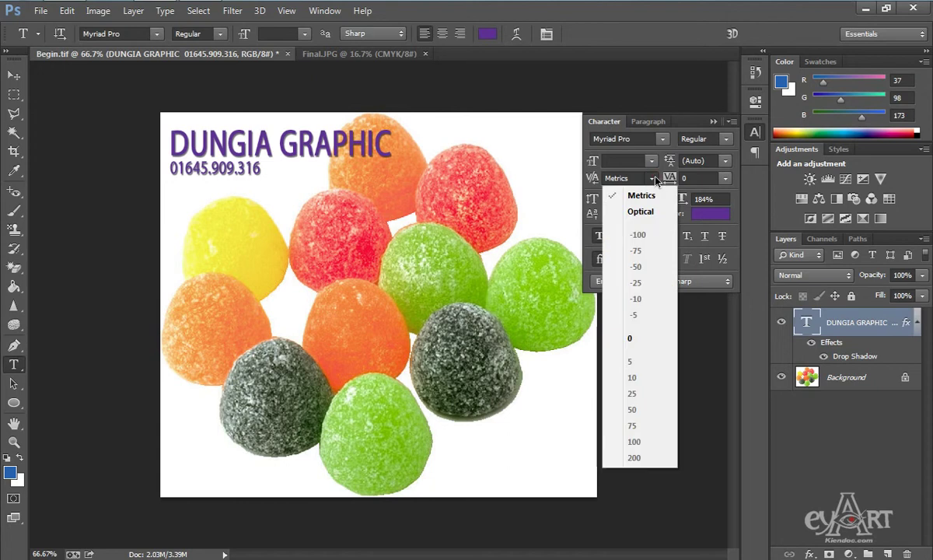
pyautogui.click(655, 179)
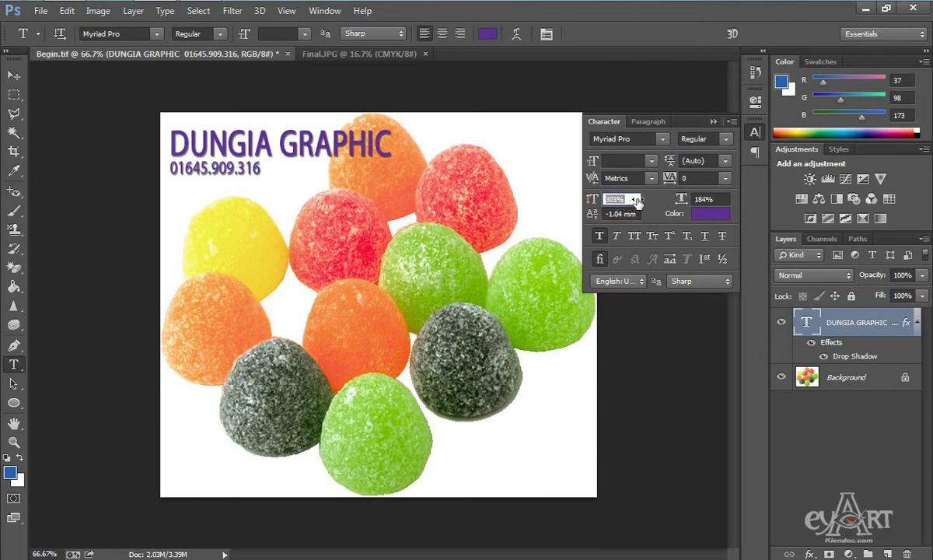
pyautogui.moveTo(591, 200)
pyautogui.mouseDown()
pyautogui.moveTo(603, 191)
pyautogui.moveTo(580, 203)
pyautogui.moveTo(608, 188)
pyautogui.moveTo(574, 203)
pyautogui.mouseUp()
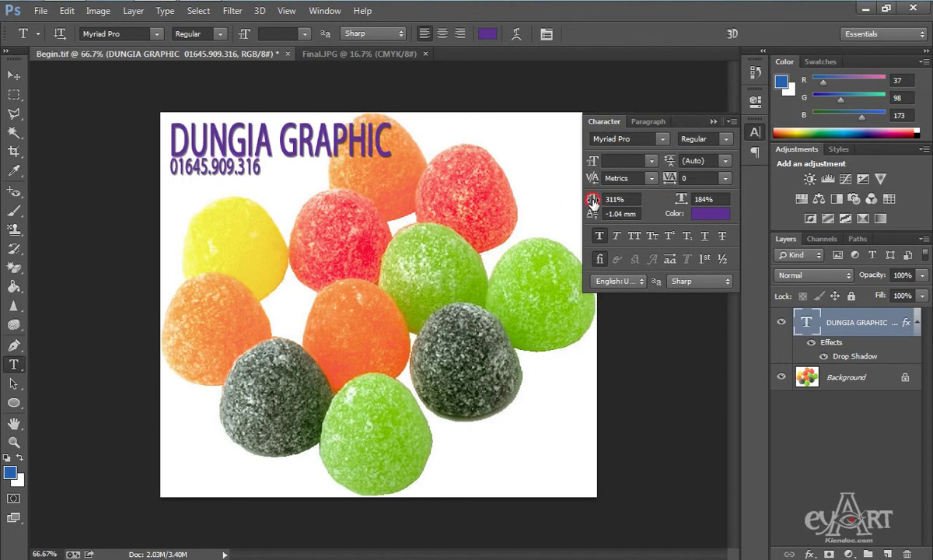
pyautogui.moveTo(575, 203); pyautogui.dragTo(535, 194)
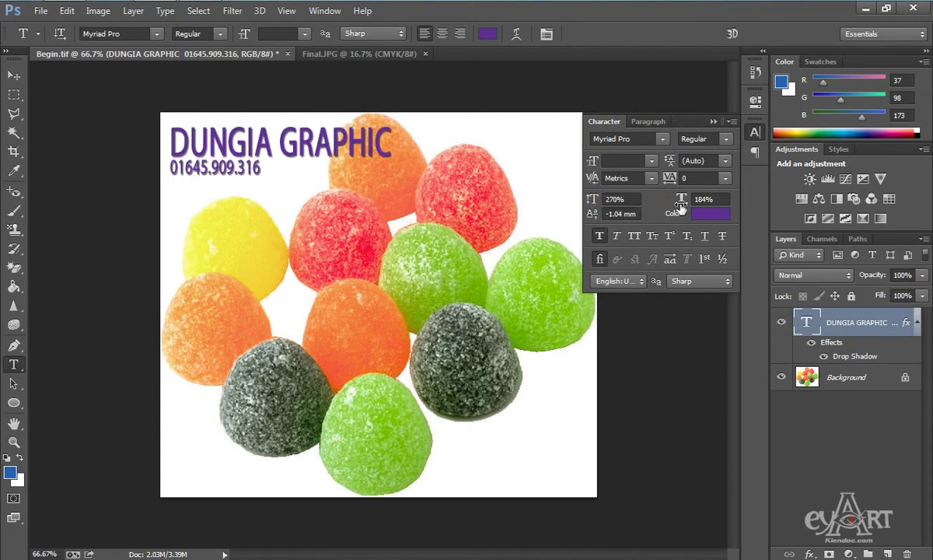
pyautogui.moveTo(679, 204); pyautogui.dragTo(689, 206)
pyautogui.click(709, 213)
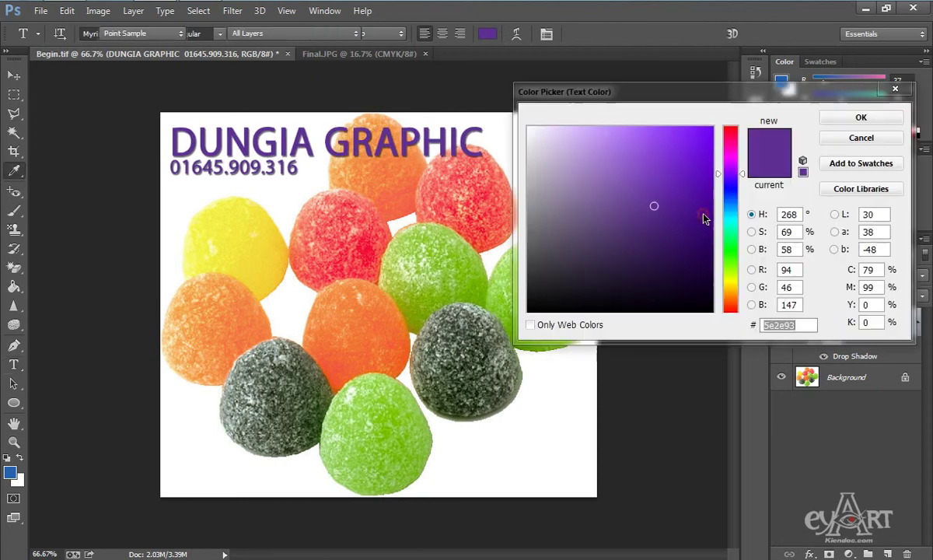
pyautogui.click(861, 117)
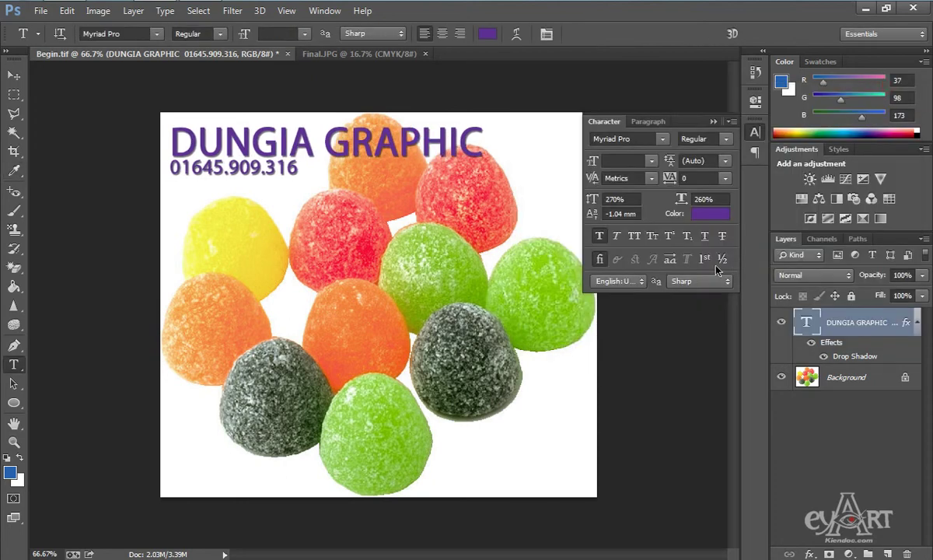
# - Make the heading faux italic in the Myriad Pro Bold style
pyautogui.click(597, 236)
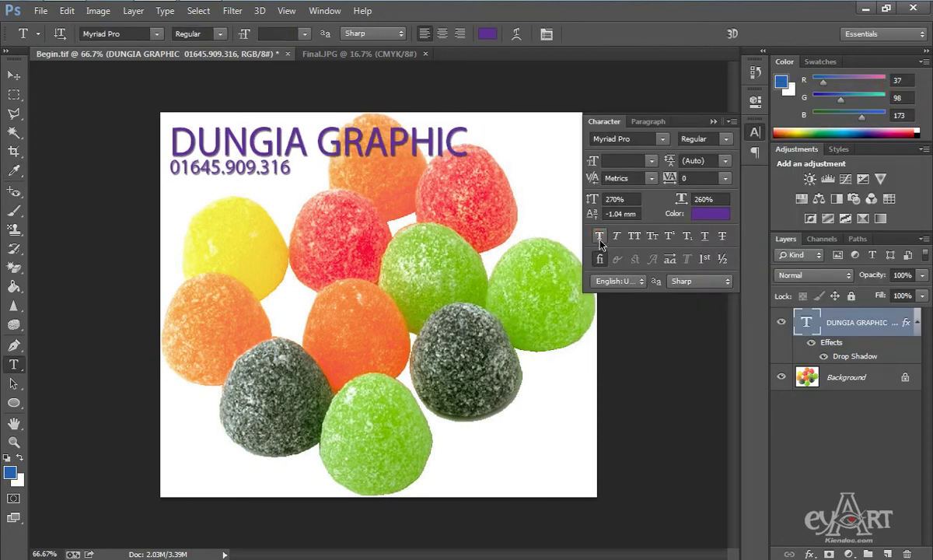
pyautogui.click(598, 236)
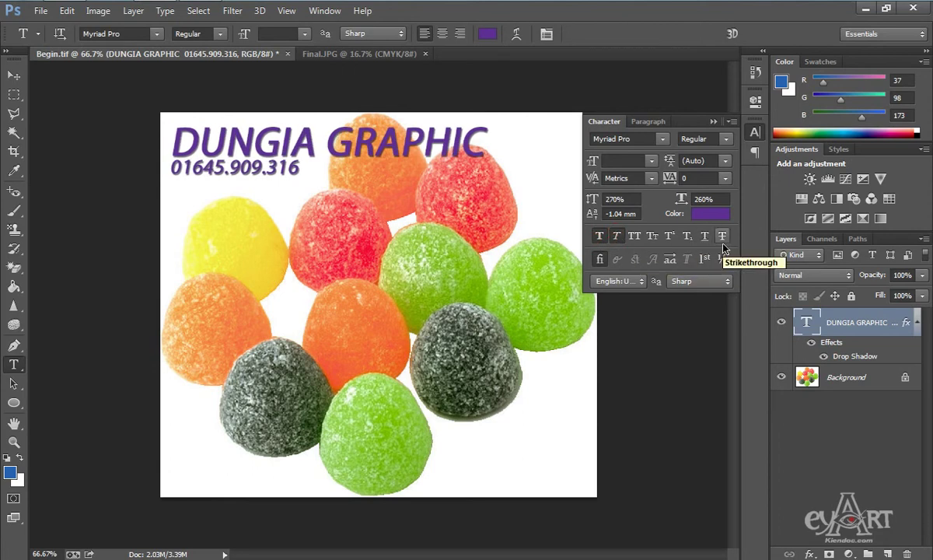
pyautogui.click(726, 139)
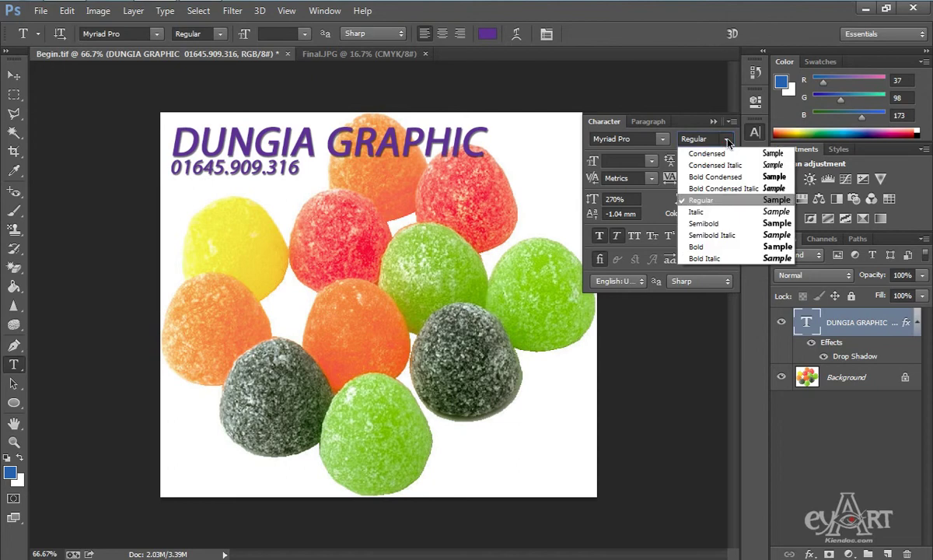
pyautogui.press('Up')
pyautogui.press('Up')
pyautogui.press('Up')
pyautogui.press('Up')
pyautogui.press('Return')
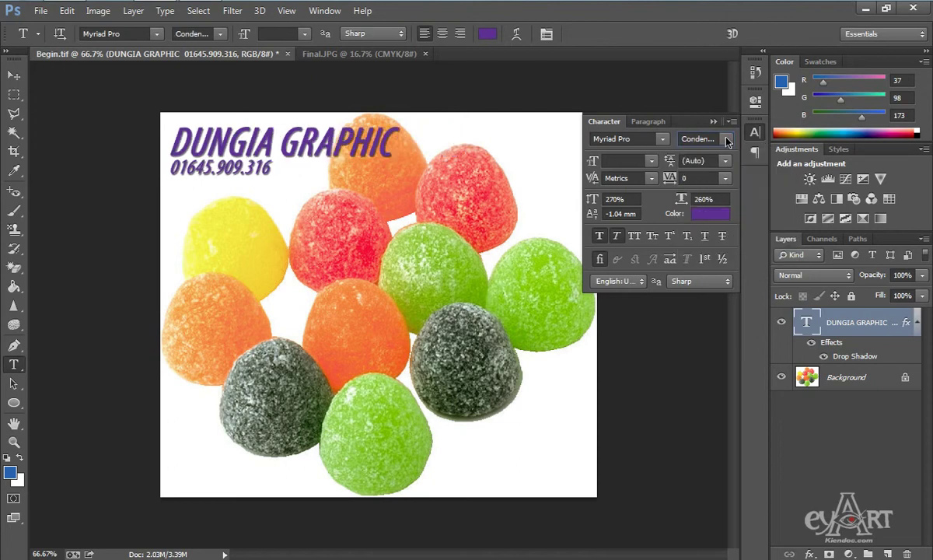
pyautogui.click(726, 140)
pyautogui.press('Down')
pyautogui.press('Down')
pyautogui.press('Down')
pyautogui.press('Return')
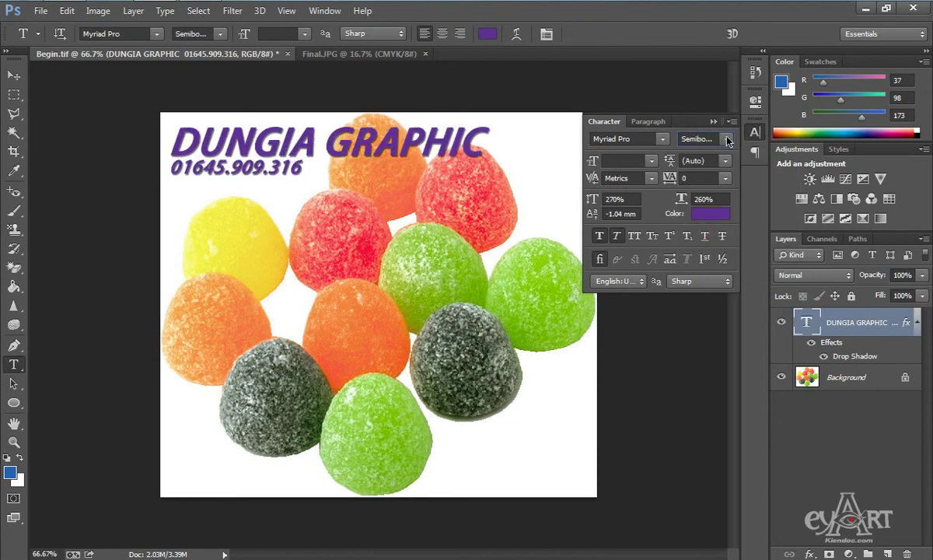
pyautogui.click(726, 139)
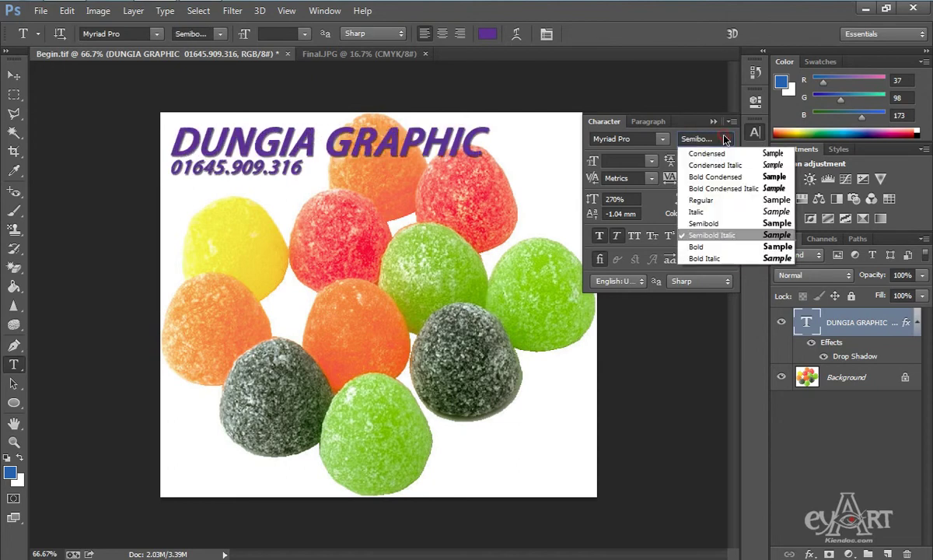
pyautogui.click(707, 249)
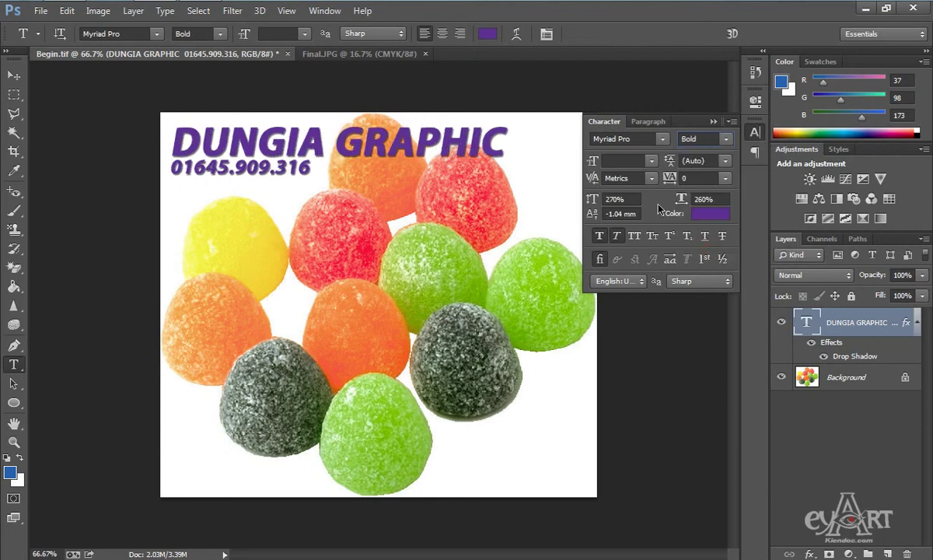
pyautogui.click(712, 123)
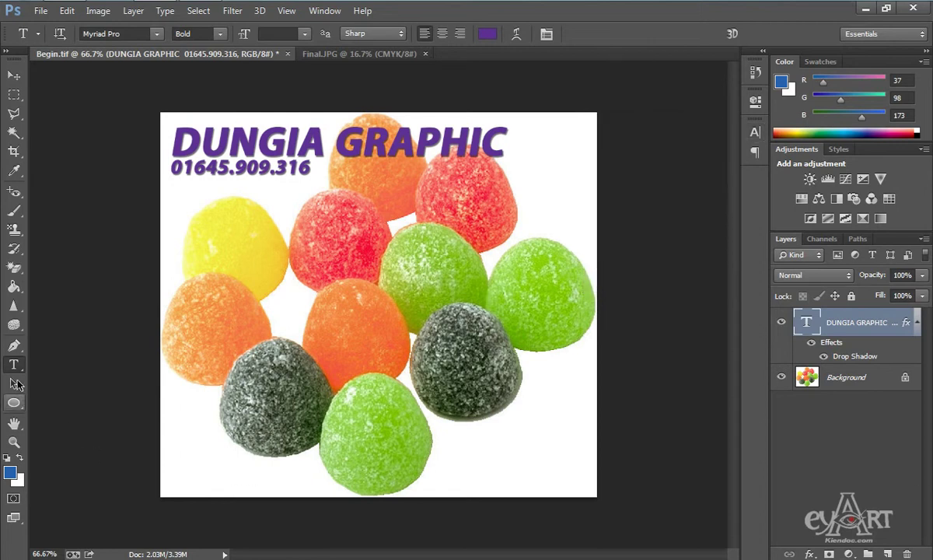
# - Add vertical purple 'ĐOHOA' text and move it to the photo's left edge
pyautogui.rightClick(13, 364)
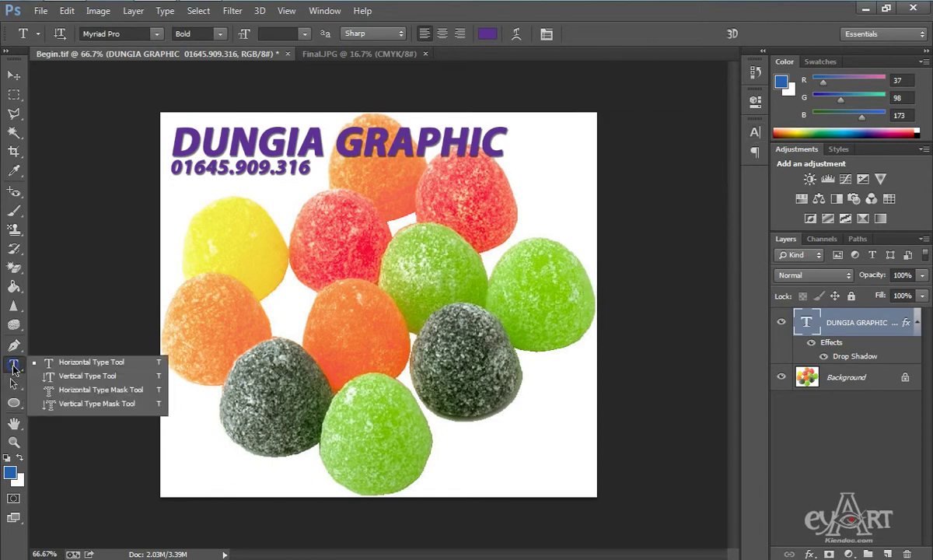
pyautogui.click(85, 375)
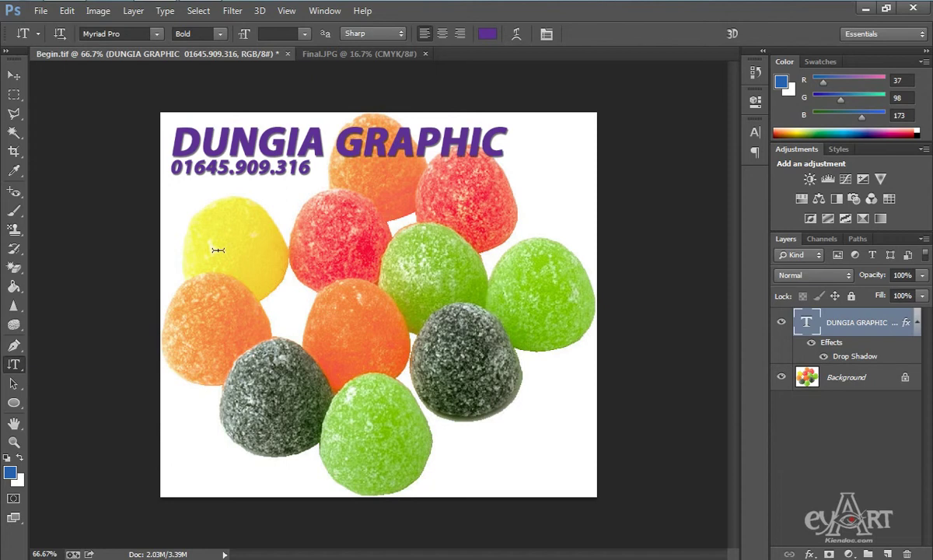
pyautogui.click(219, 250)
pyautogui.write('ĐO')
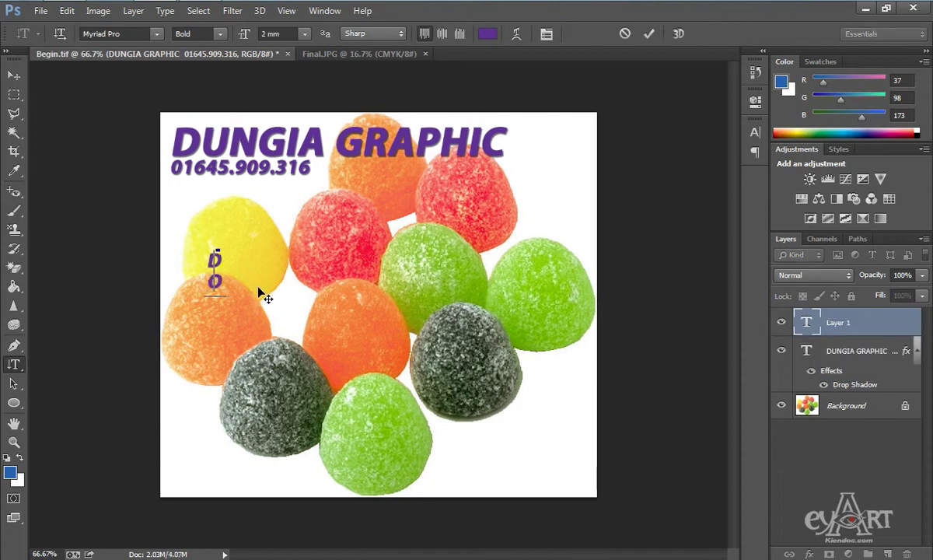
pyautogui.write('HOA')
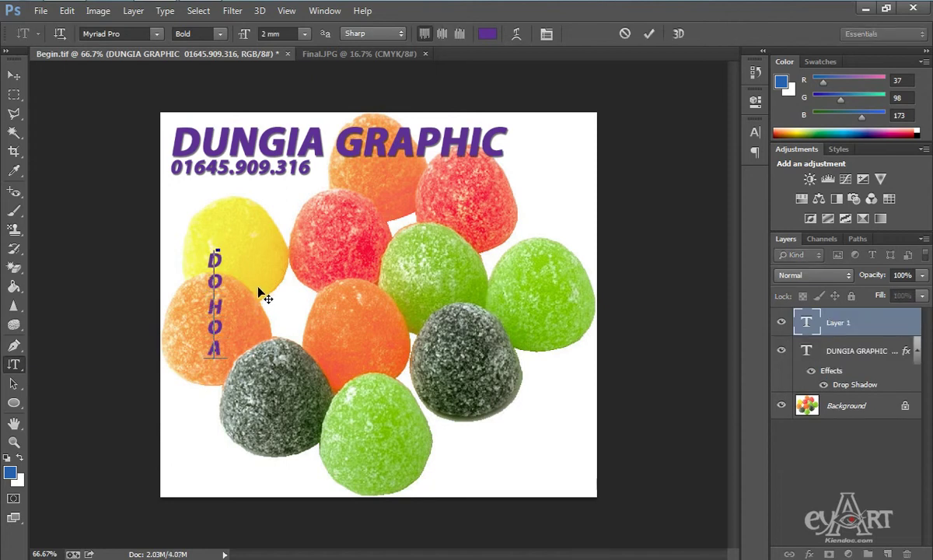
pyautogui.click(652, 34)
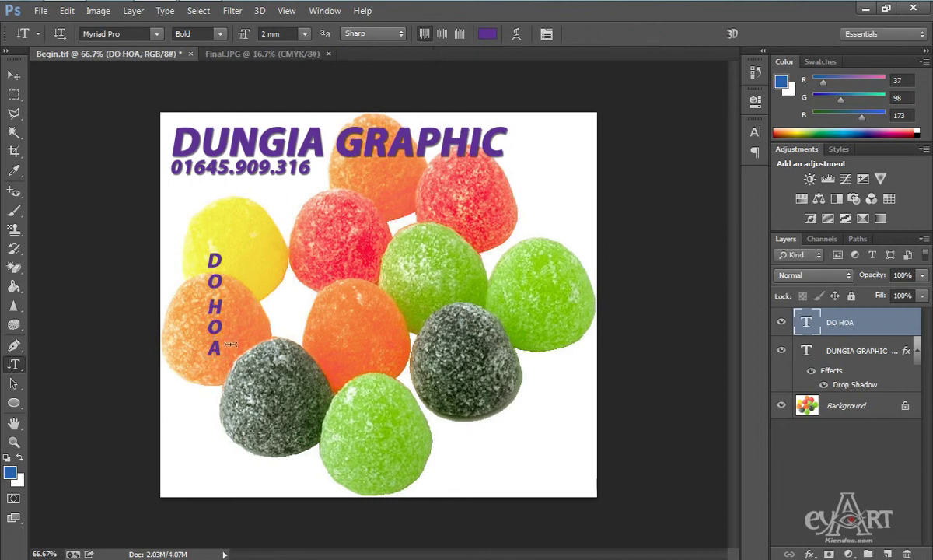
pyautogui.press('v')
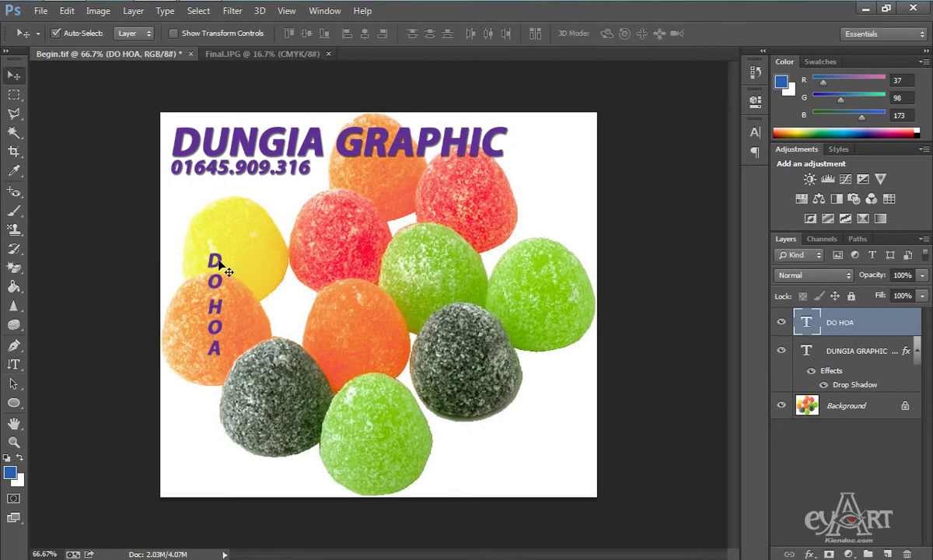
pyautogui.moveTo(217, 265); pyautogui.dragTo(180, 220)
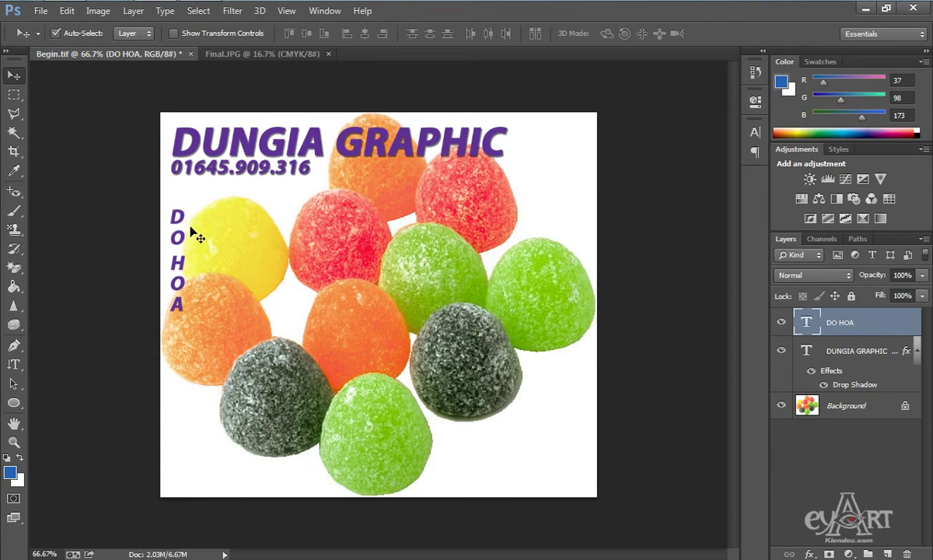
# - Collapse the Character panel back into its dock icon
pyautogui.press('t')
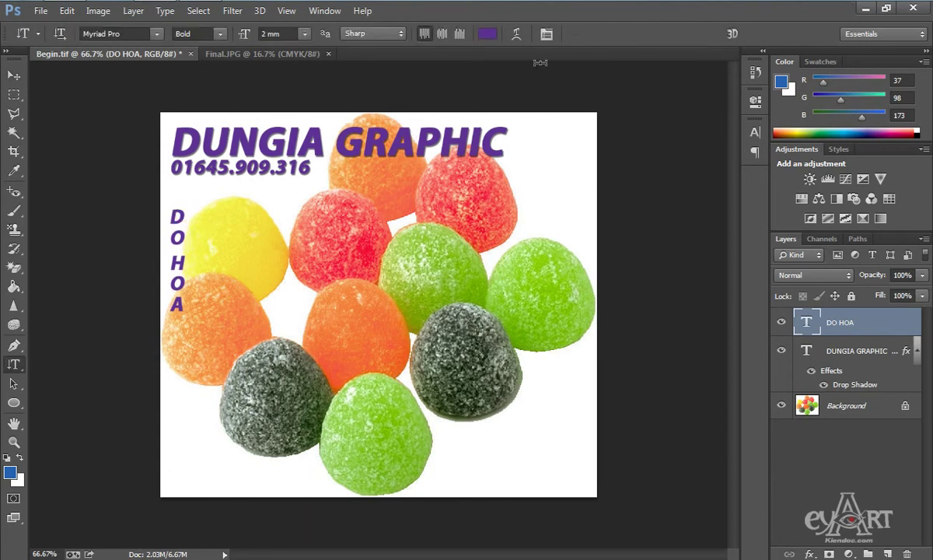
pyautogui.click(546, 35)
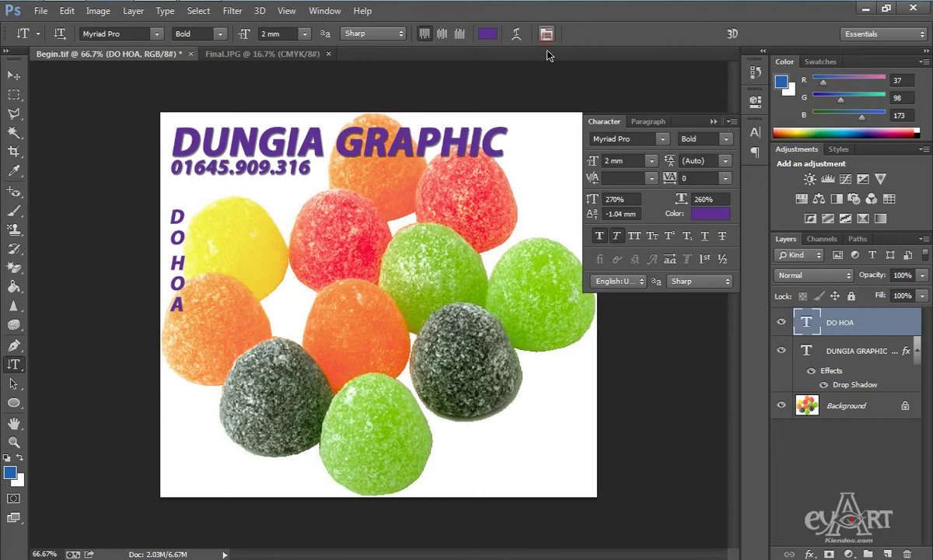
pyautogui.click(728, 121)
pyautogui.click(727, 120)
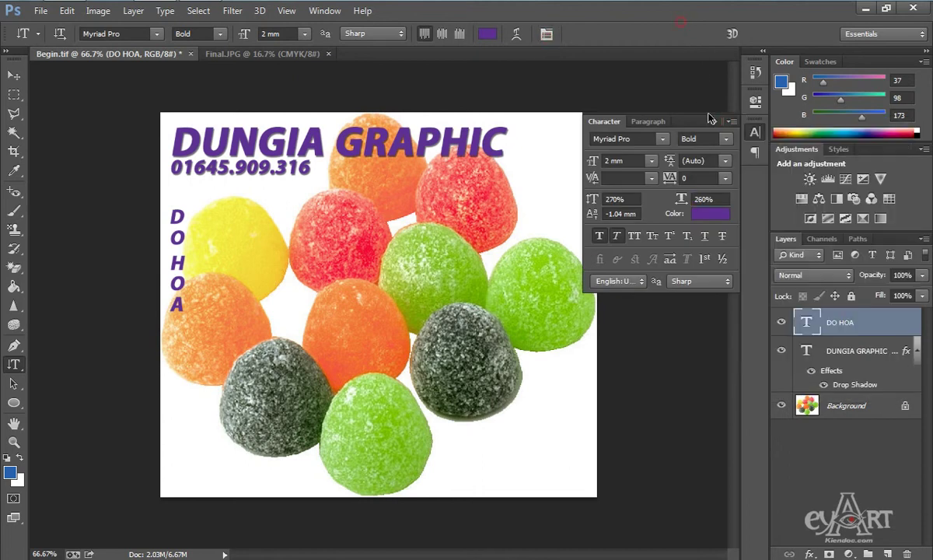
pyautogui.click(713, 121)
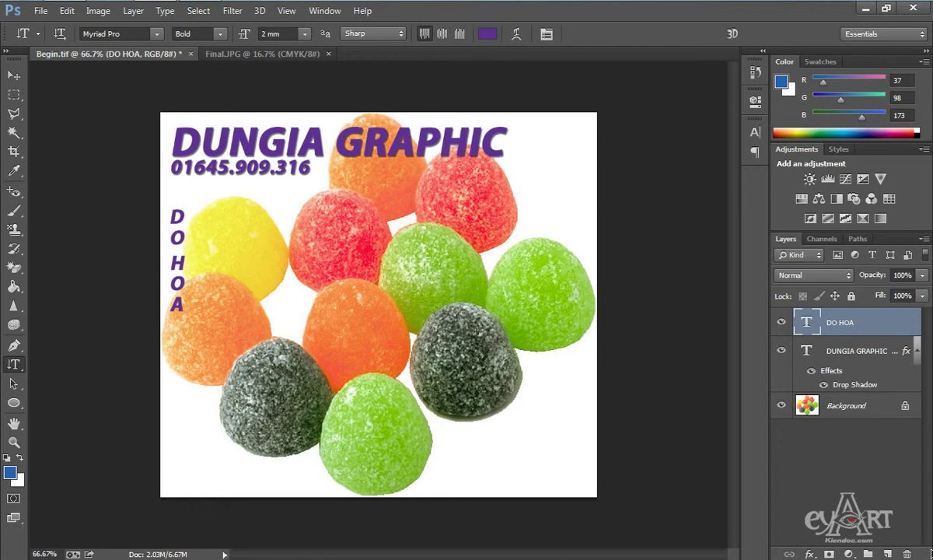
# - Fill the whole Final.JPG poster with its sampled dark green colour
pyautogui.click(260, 55)
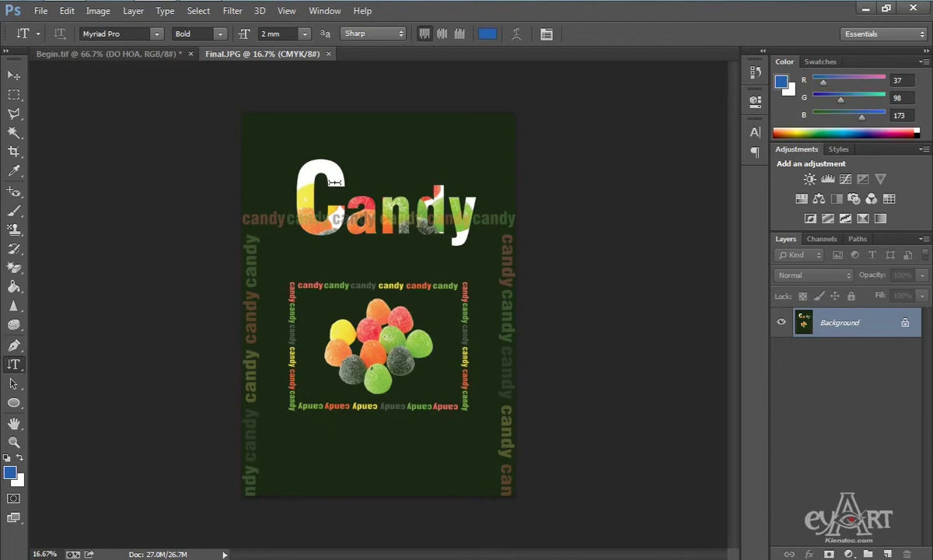
pyautogui.press('i')
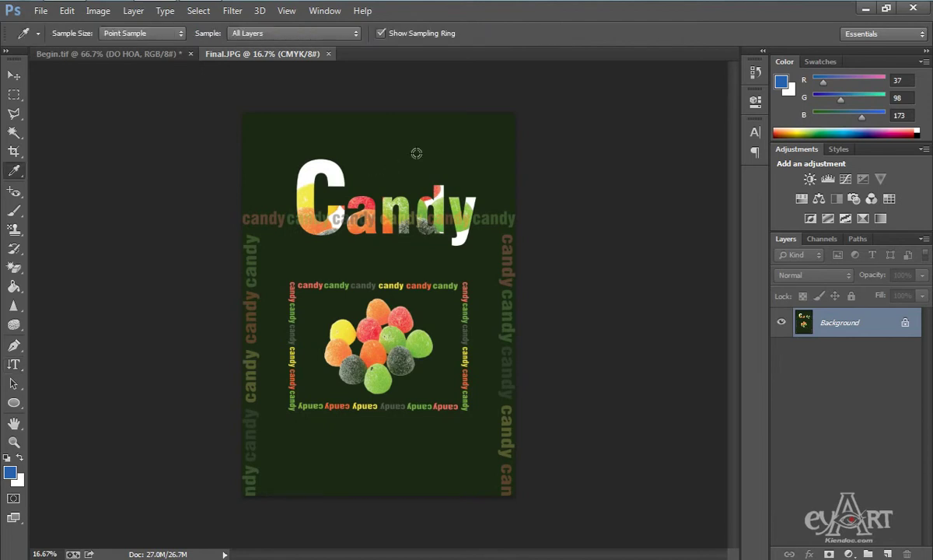
pyautogui.click(418, 156)
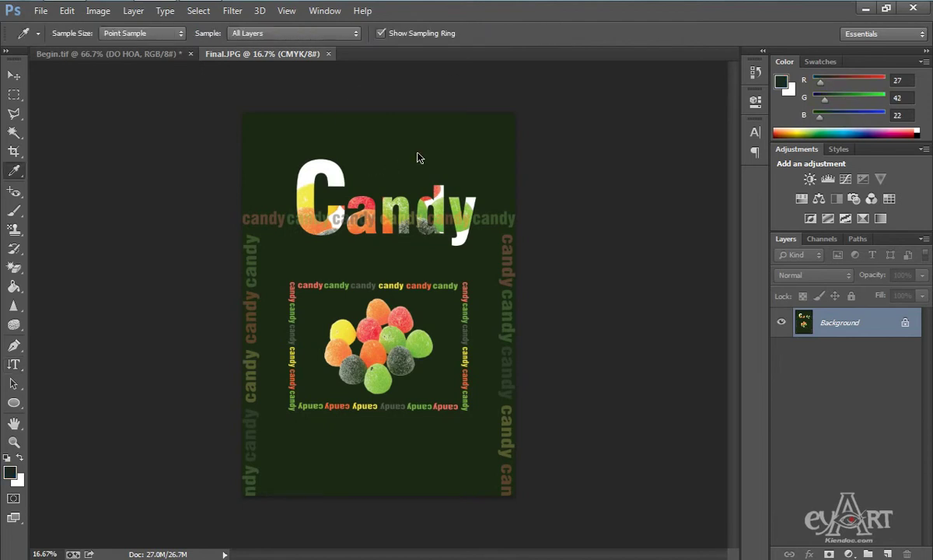
pyautogui.hotkey('alt', 'BackSpace')
# - Convert the locked background into an editable Layer 0
pyautogui.press('v')
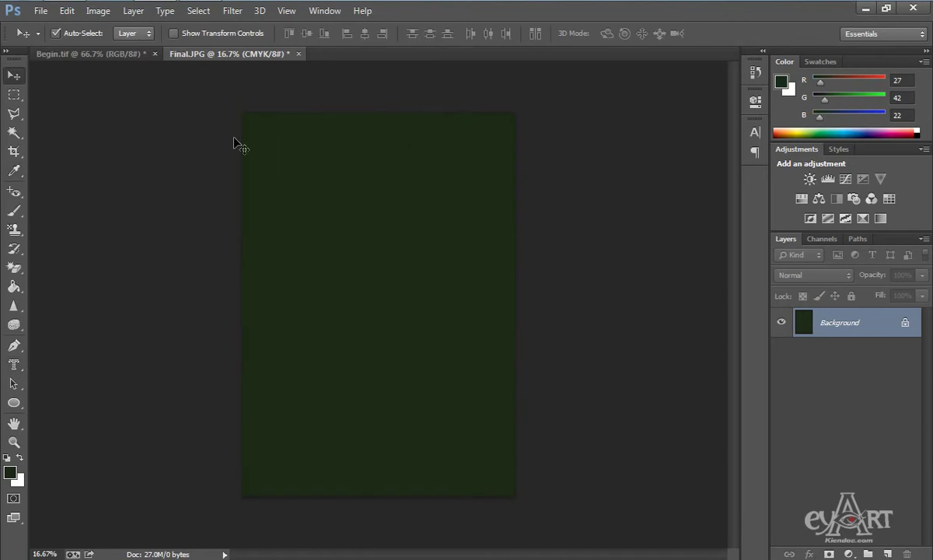
pyautogui.click(907, 325)
pyautogui.click(563, 224)
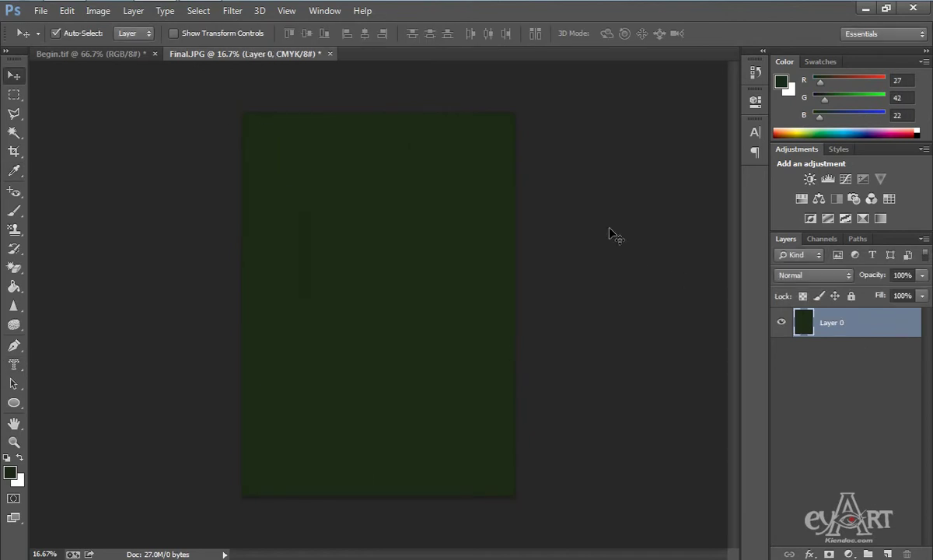
# - Unlock the Begin.tif gumdrop photo layer and drag it into Final.JPG as Layer 1
pyautogui.click(76, 51)
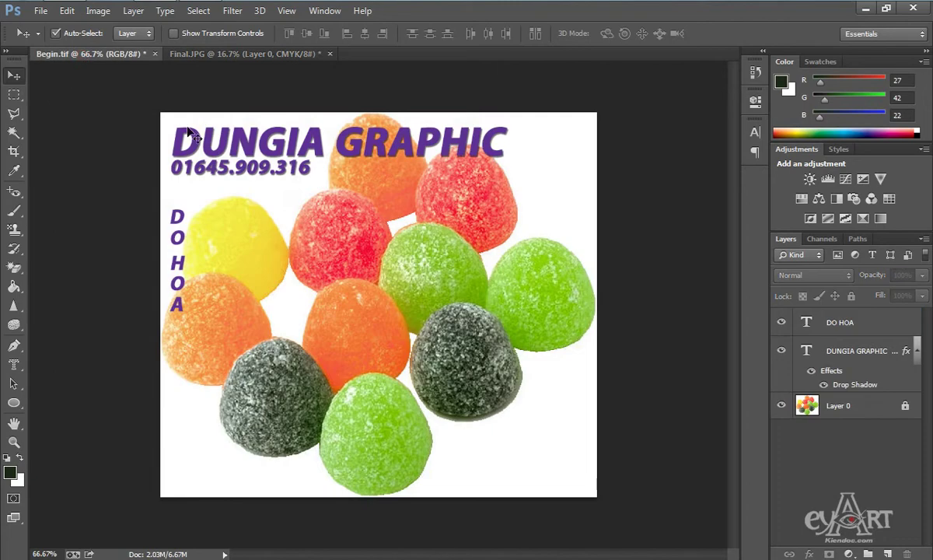
pyautogui.click(902, 406)
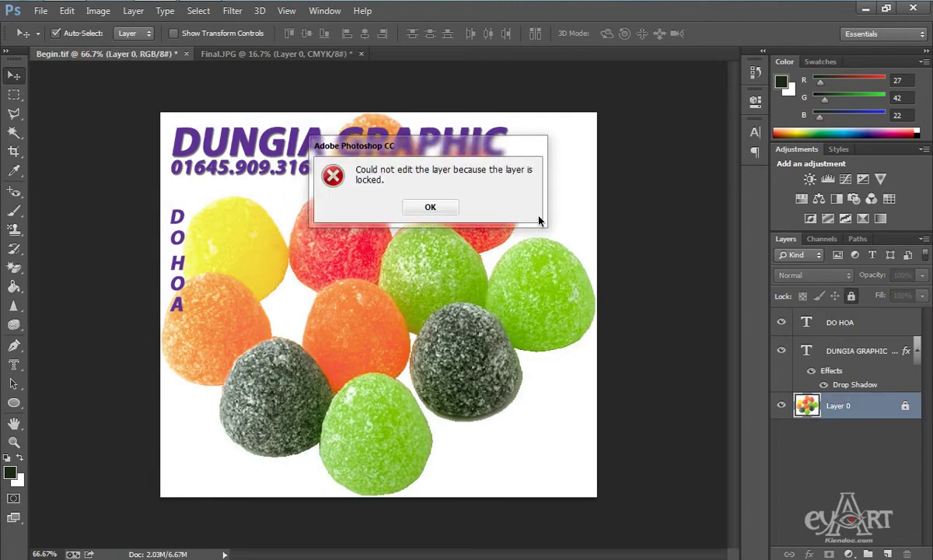
pyautogui.click(442, 210)
pyautogui.click(850, 295)
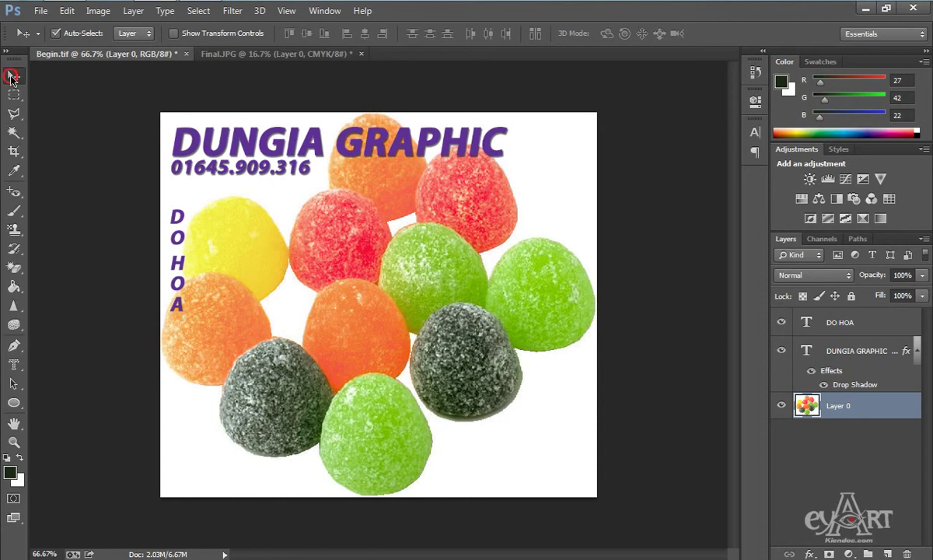
pyautogui.moveTo(381, 292)
pyautogui.mouseDown()
pyautogui.moveTo(282, 64)
pyautogui.moveTo(381, 333)
pyautogui.moveTo(364, 216)
pyautogui.mouseUp()
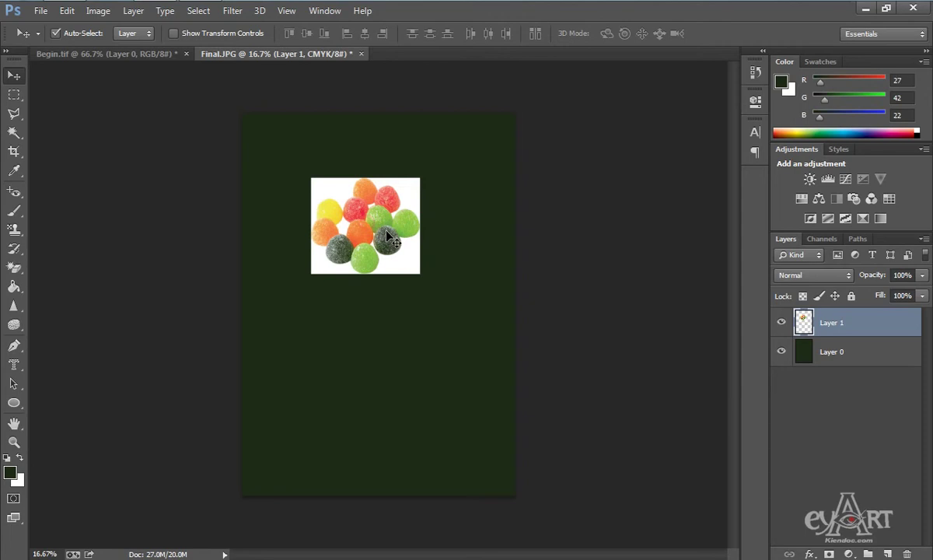
pyautogui.hotkey('ctrl', 't')
# - Enlarge the candy photo to about 207% and move Layer 1 below Layer 0
pyautogui.moveTo(419, 274); pyautogui.dragTo(528, 323)
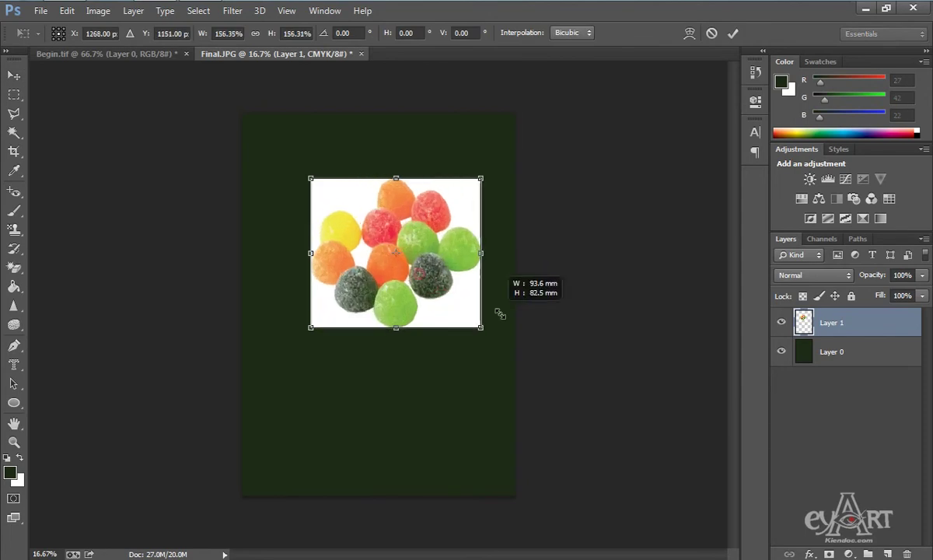
pyautogui.moveTo(453, 291)
pyautogui.mouseDown()
pyautogui.moveTo(416, 264)
pyautogui.moveTo(421, 257)
pyautogui.mouseUp()
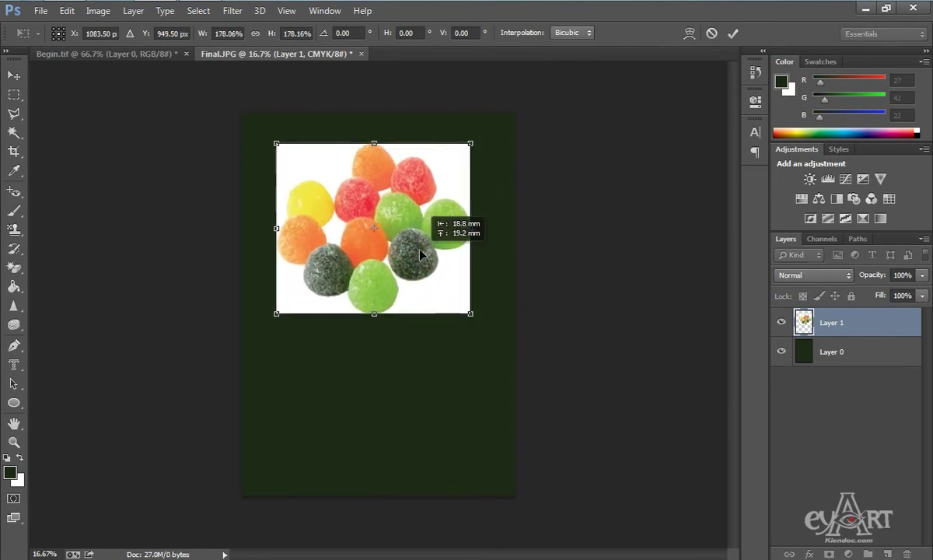
pyautogui.moveTo(470, 316)
pyautogui.mouseDown()
pyautogui.moveTo(510, 340)
pyautogui.moveTo(452, 313)
pyautogui.mouseUp()
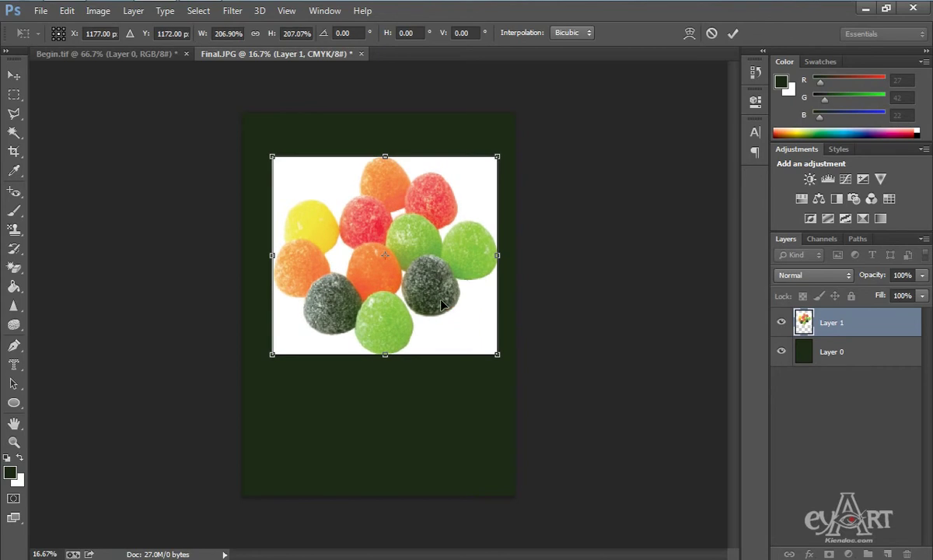
pyautogui.press('Return')
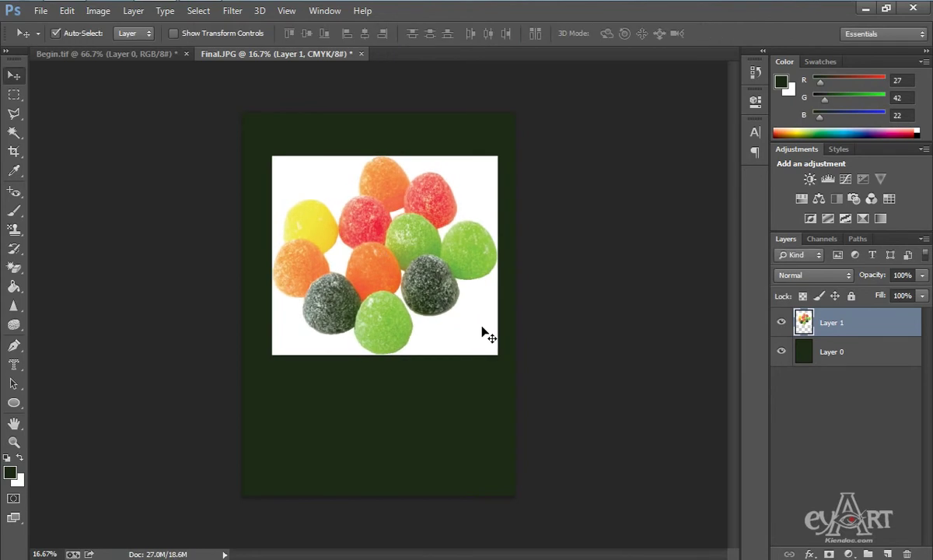
pyautogui.moveTo(891, 329); pyautogui.dragTo(892, 410)
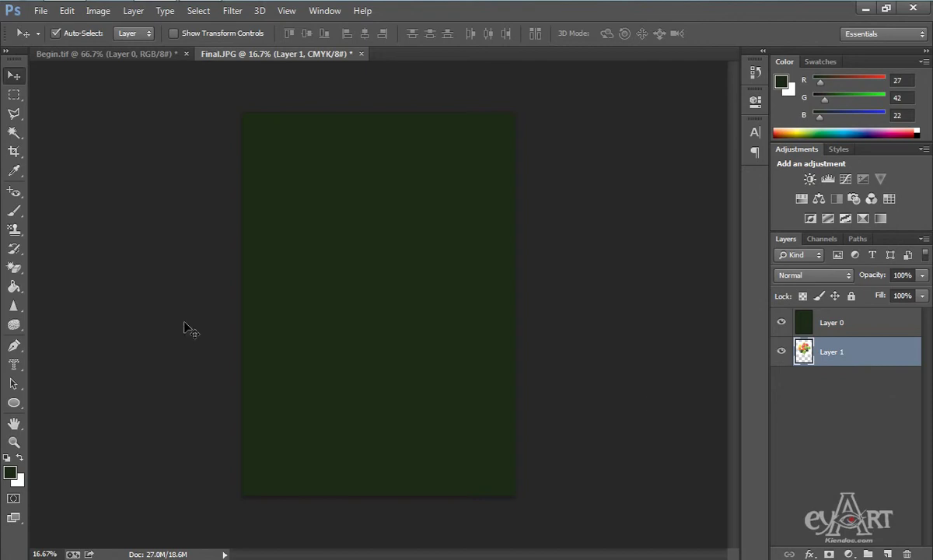
# - Type CANDY on the green poster with the Horizontal Type Mask tool
pyautogui.click(24, 365)
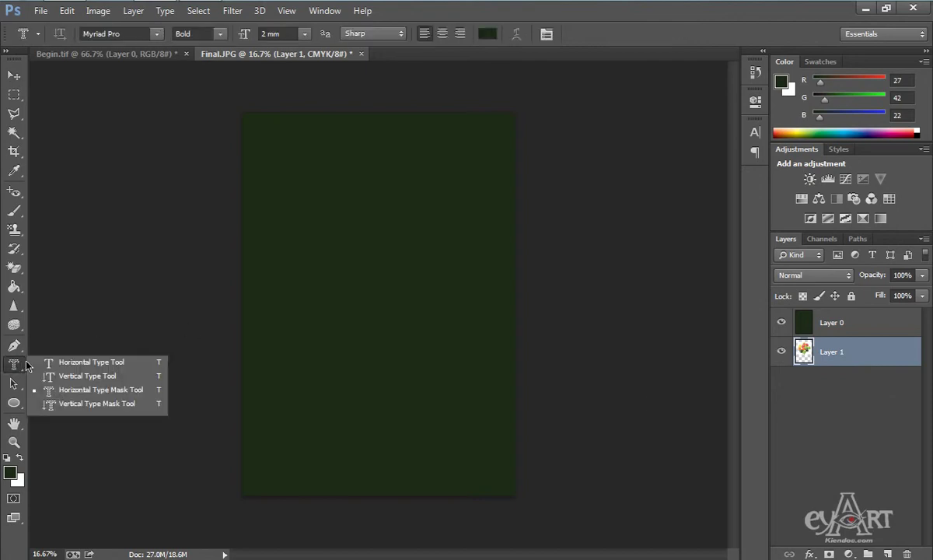
pyautogui.click(99, 397)
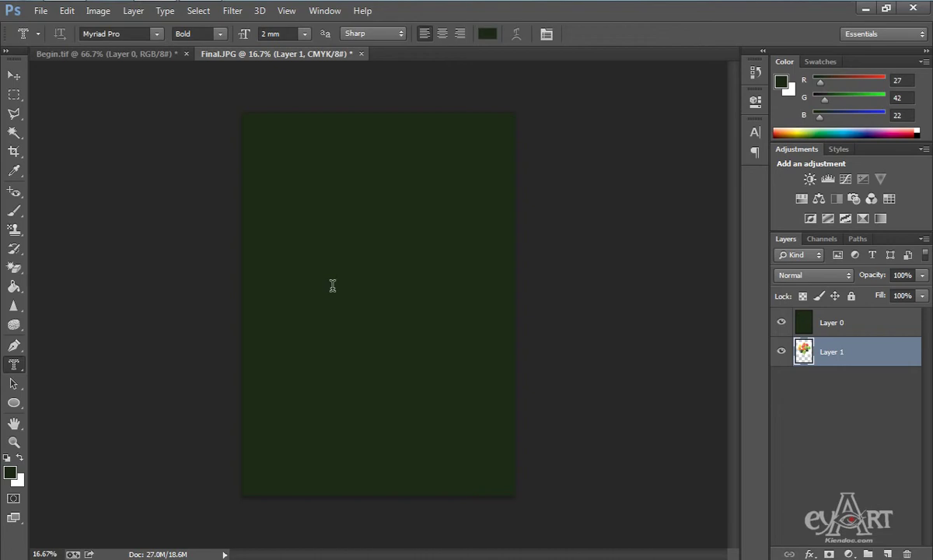
pyautogui.click(283, 242)
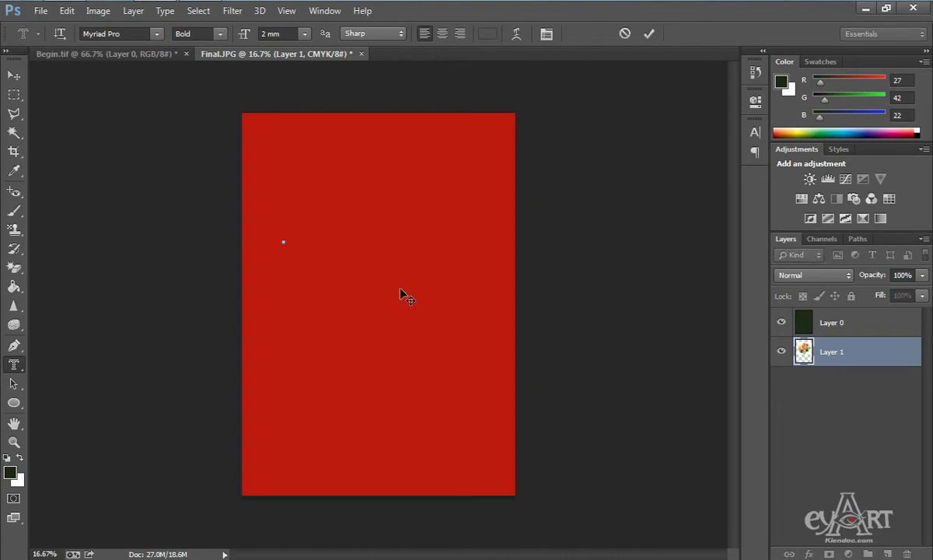
pyautogui.write('CAN')
pyautogui.write('DY')
# - Set the CANDY letters to 15 mm and commit them as a selection
pyautogui.hotkey('ctrl', 'a')
pyautogui.click(265, 32)
pyautogui.write('10')
pyautogui.press('Return')
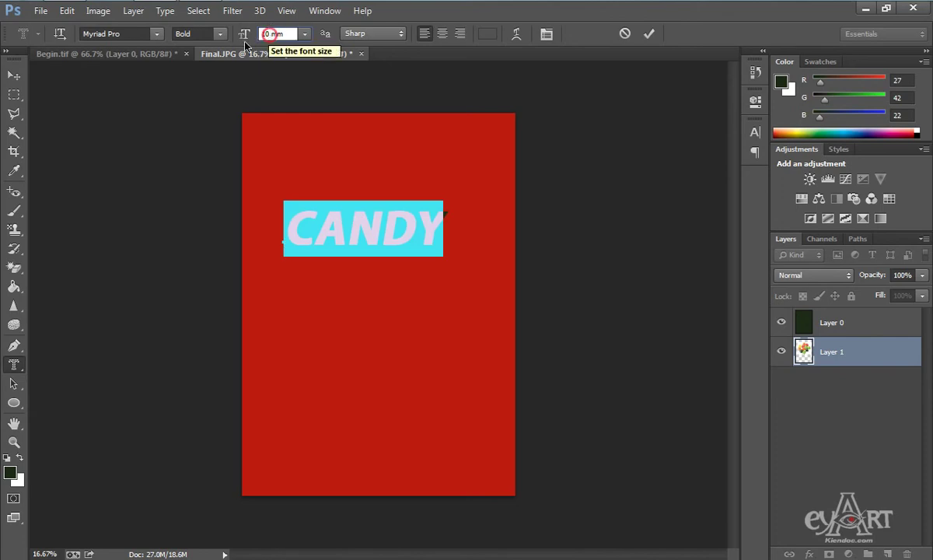
pyautogui.write('15')
pyautogui.press('Return')
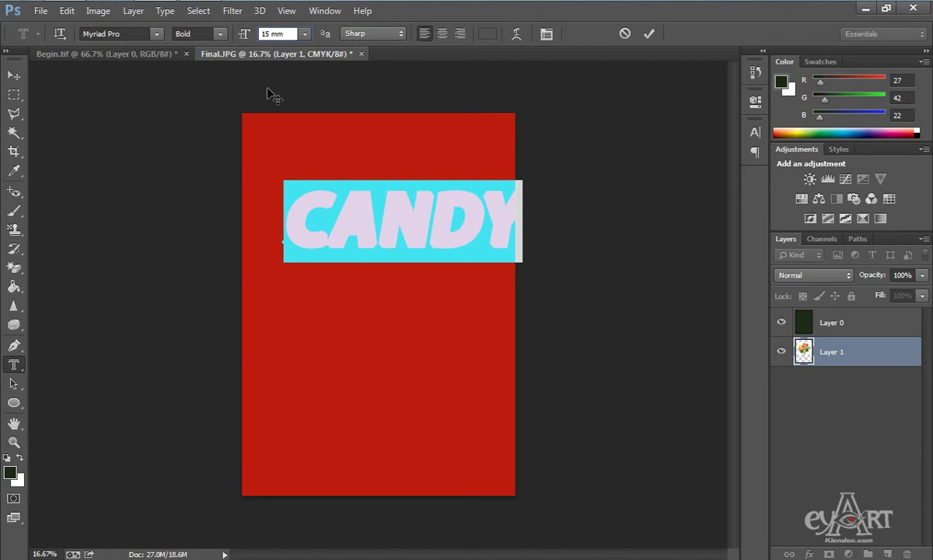
pyautogui.click(648, 34)
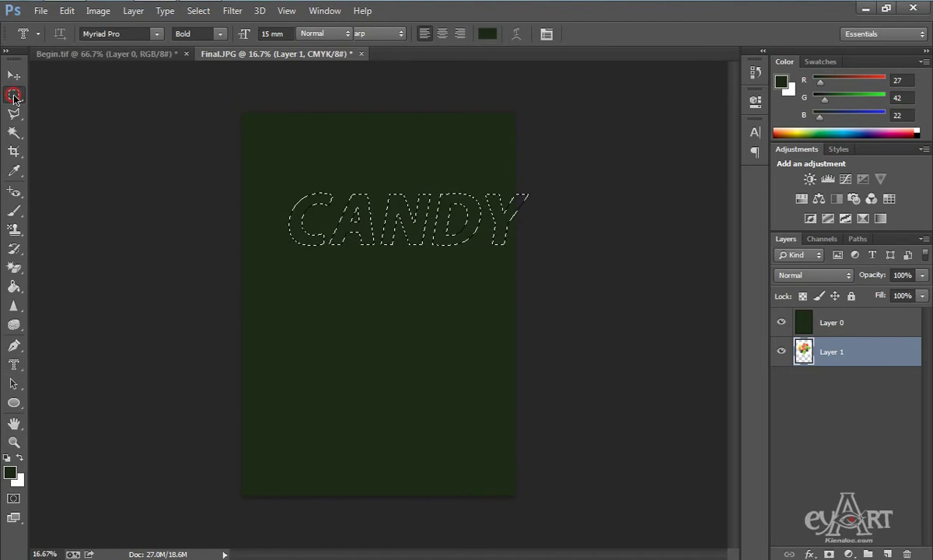
pyautogui.click(14, 96)
# - Nudge the CANDY selection left and down, delete it from green Layer 0, and deselect
pyautogui.moveTo(393, 216); pyautogui.dragTo(365, 211)
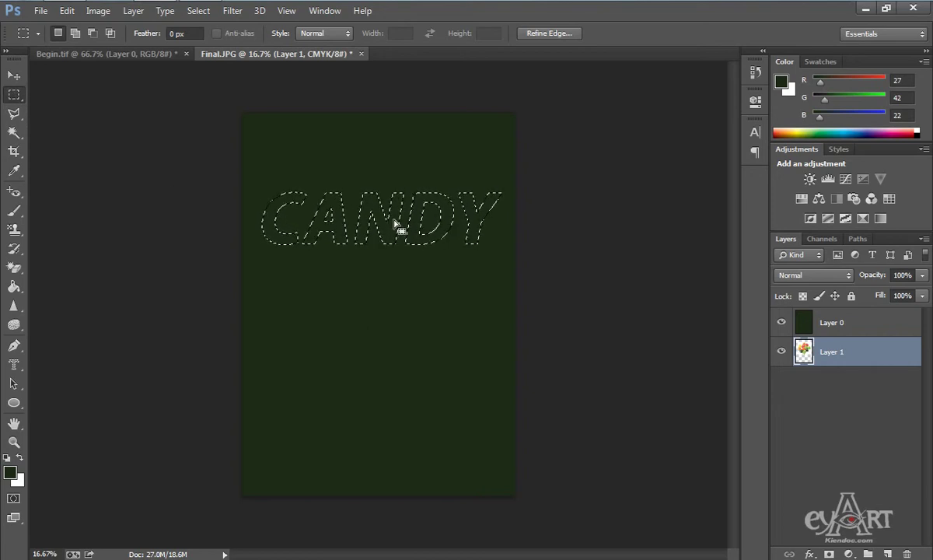
pyautogui.moveTo(394, 226); pyautogui.dragTo(394, 254)
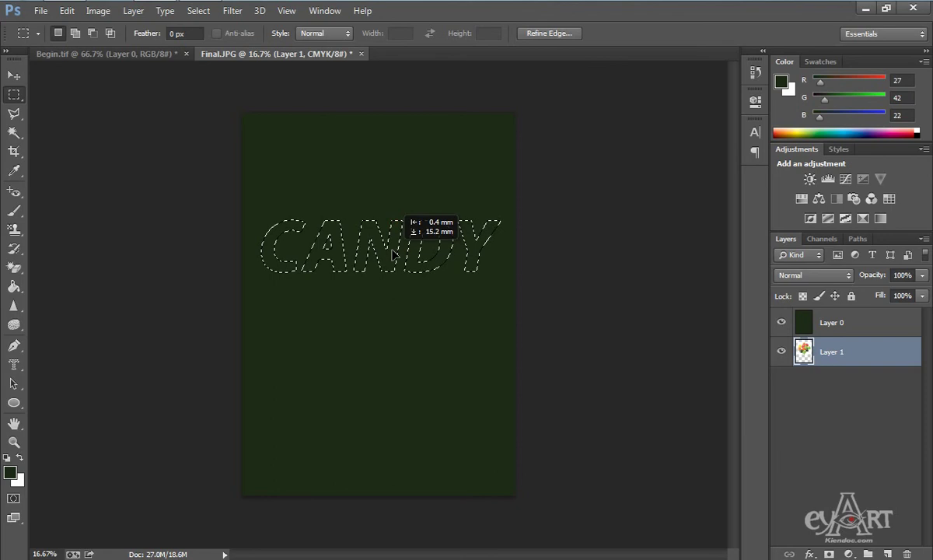
pyautogui.click(871, 327)
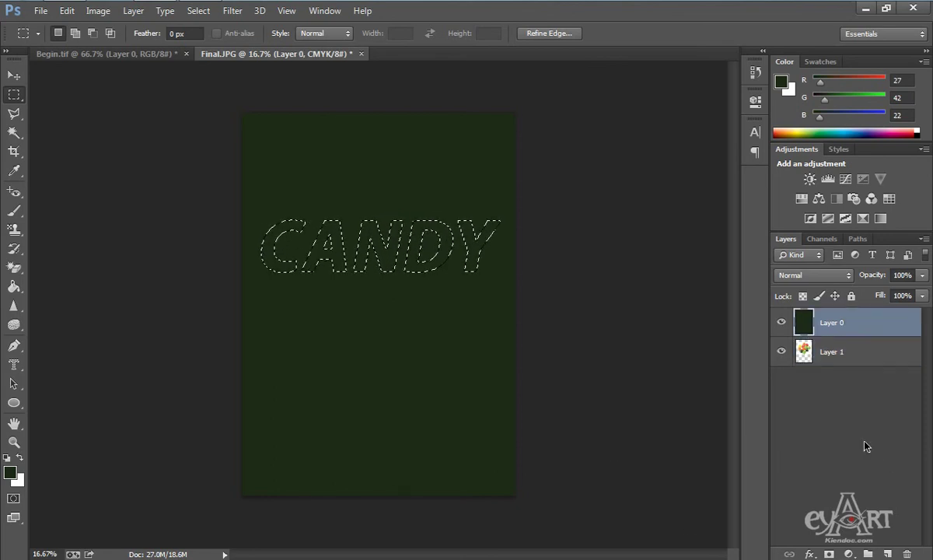
pyautogui.press('Delete')
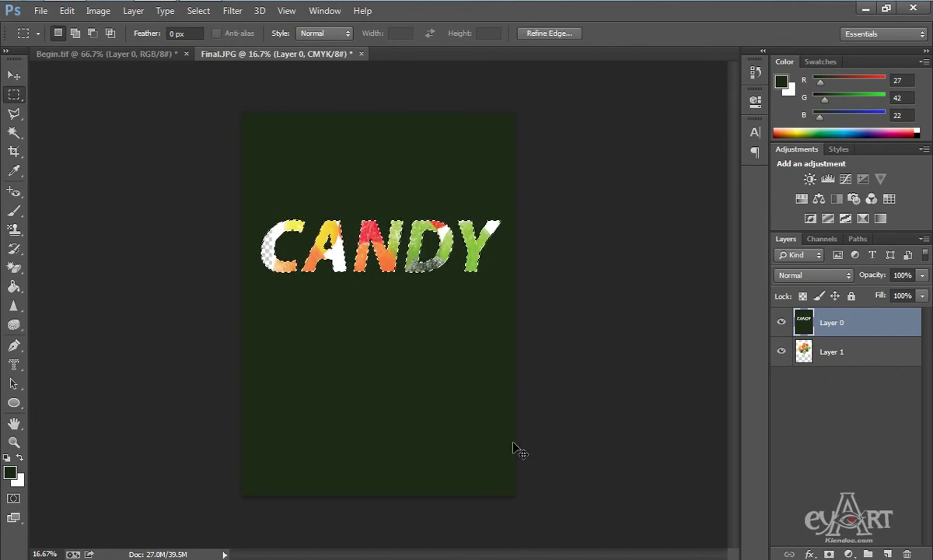
pyautogui.hotkey('ctrl', 'd')
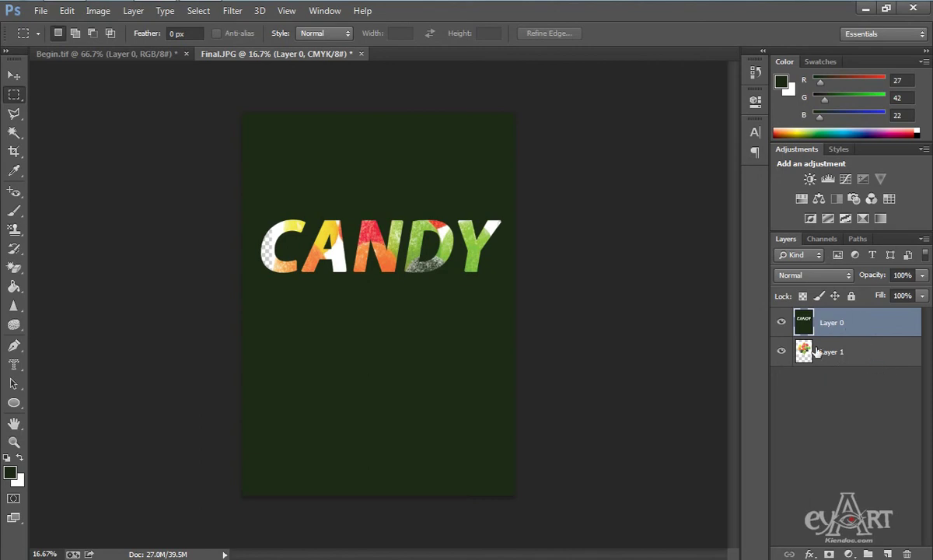
# - Scale up the gumdrop photo on Layer 1 behind the CANDY letters
pyautogui.click(855, 358)
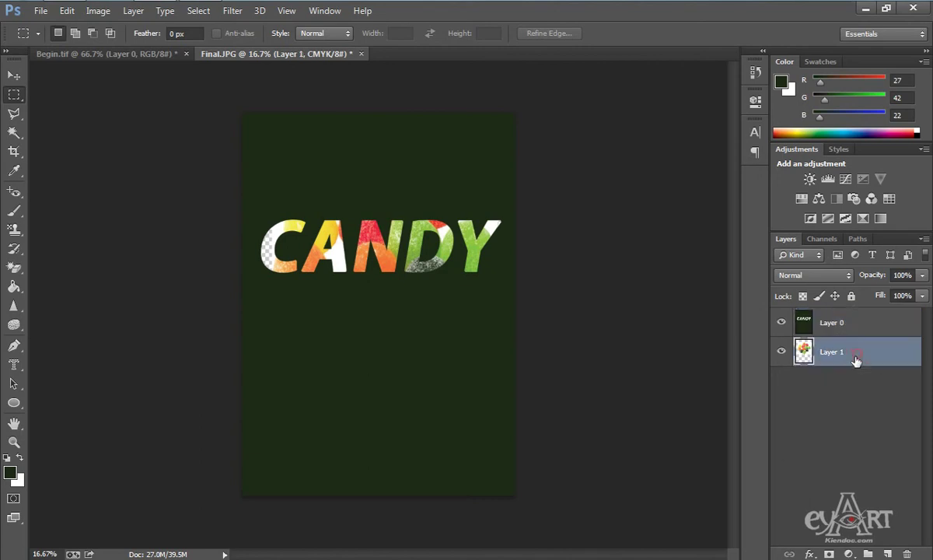
pyautogui.hotkey('ctrl', 't')
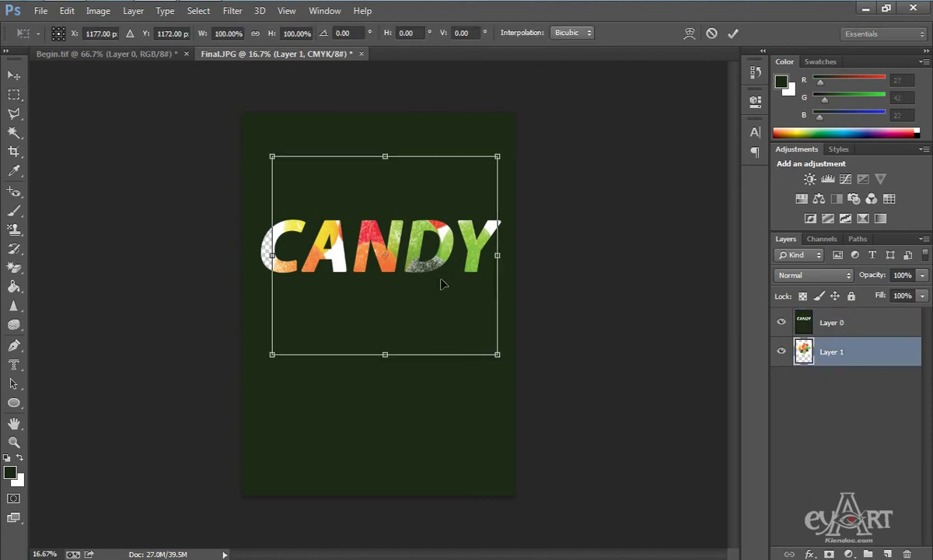
pyautogui.moveTo(500, 355); pyautogui.dragTo(525, 366)
pyautogui.press('Return')
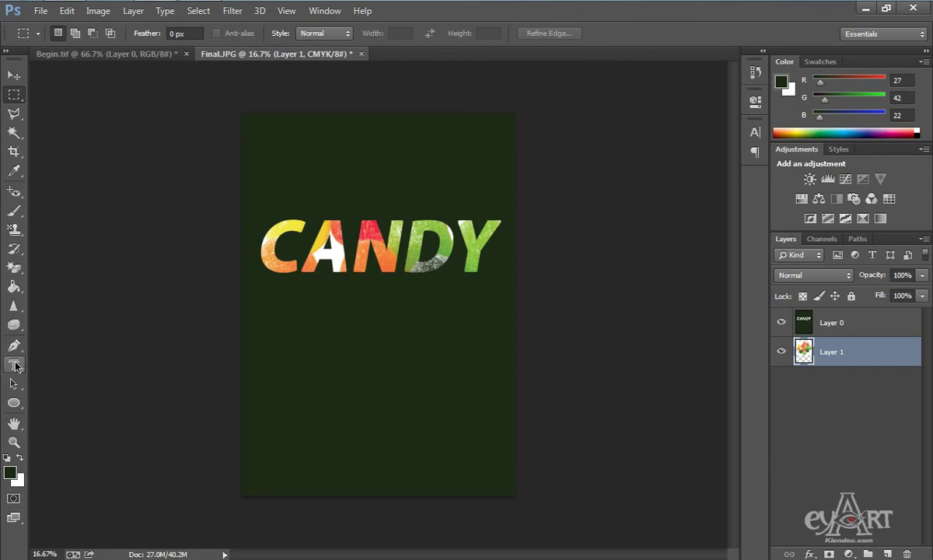
pyautogui.click(16, 365)
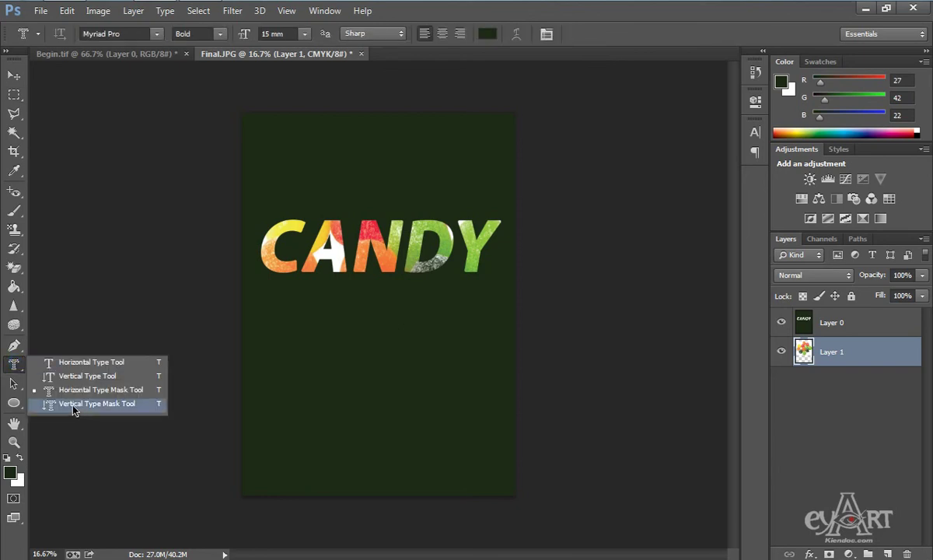